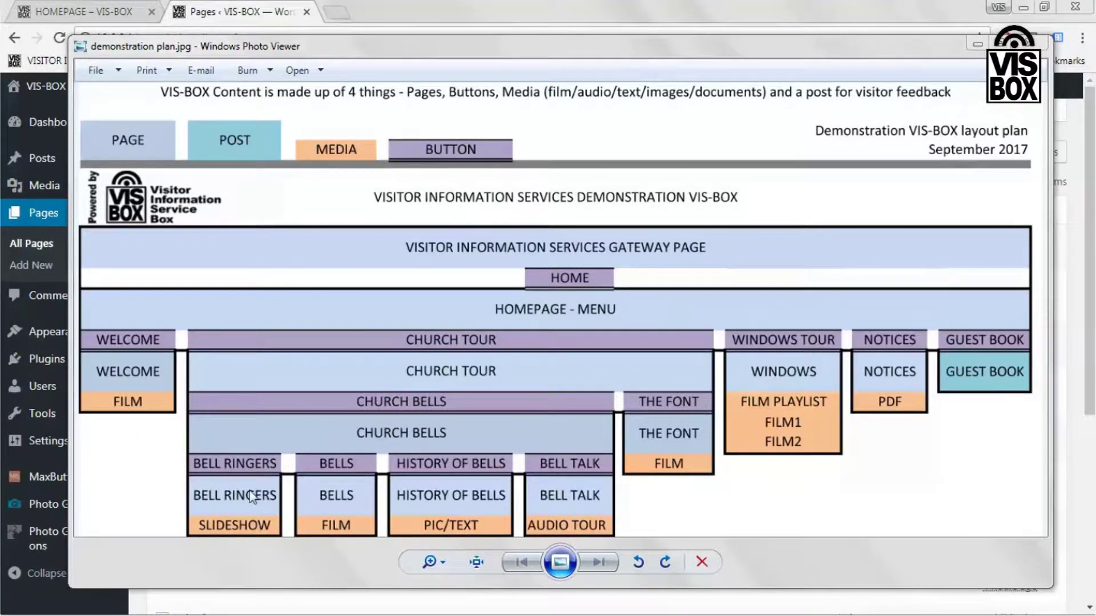
# Close the layout plan view and create a new photo gallery named "Bell ringers".
pyautogui.click(977, 44)
pyautogui.moveTo(48, 510)
pyautogui.click(47, 503)
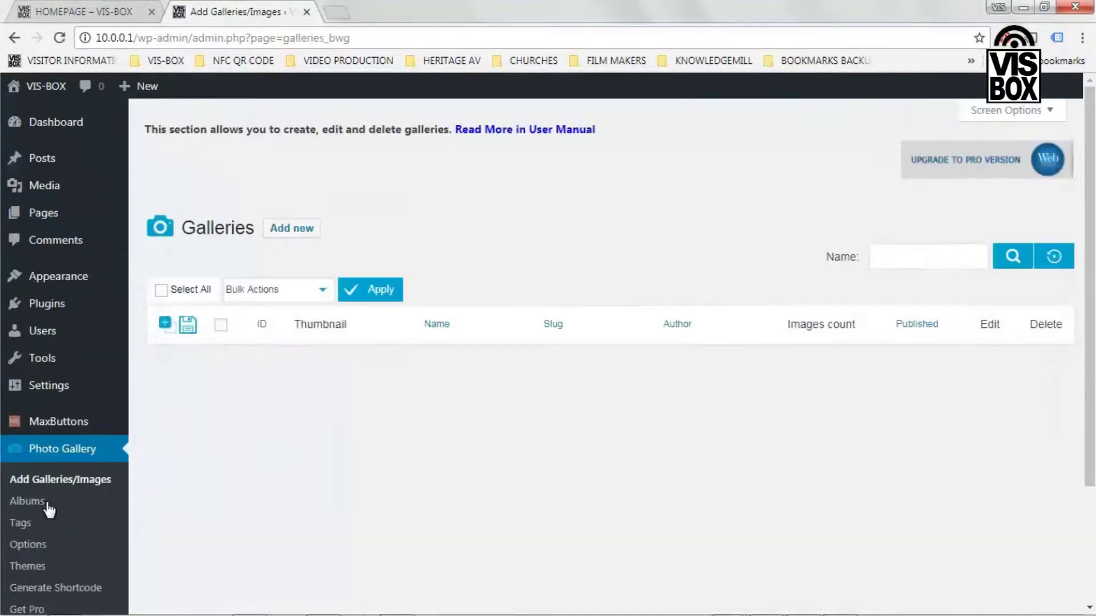
pyautogui.click(298, 237)
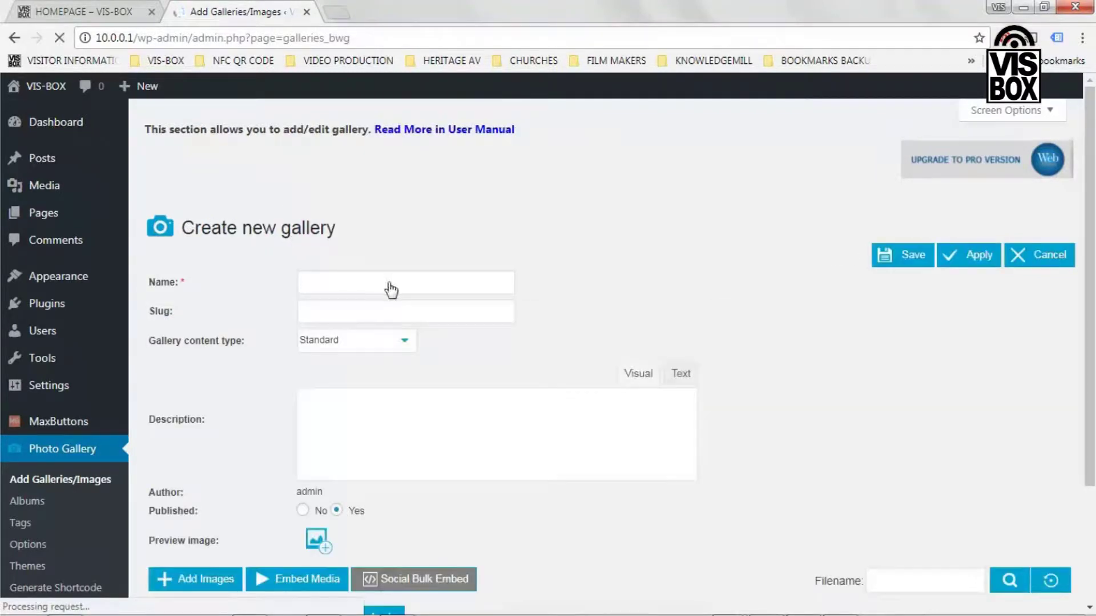
pyautogui.click(400, 282)
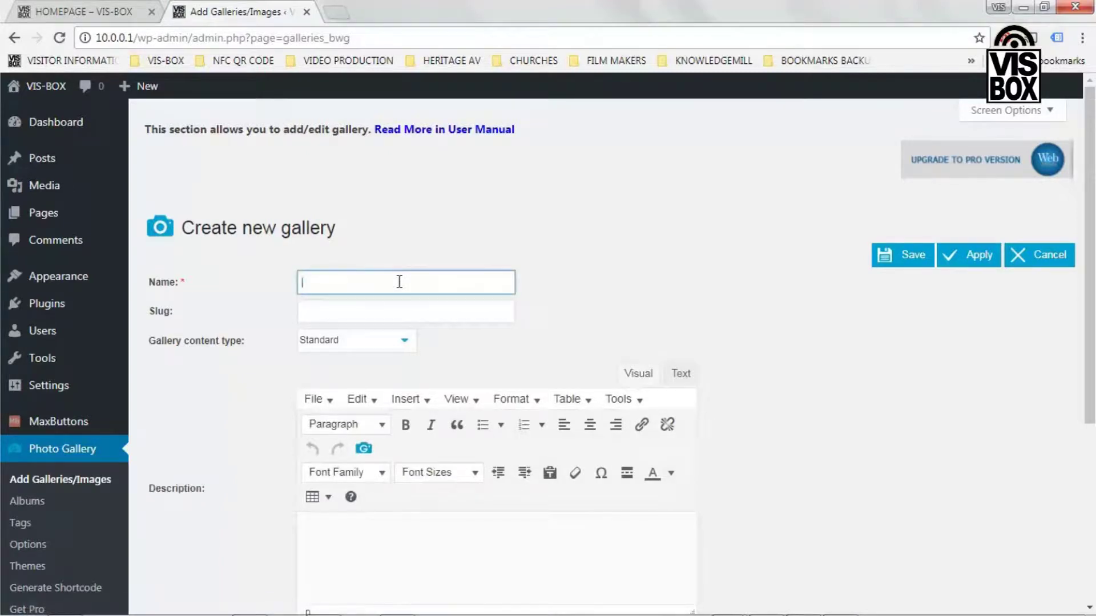
pyautogui.write('Bell ringers')
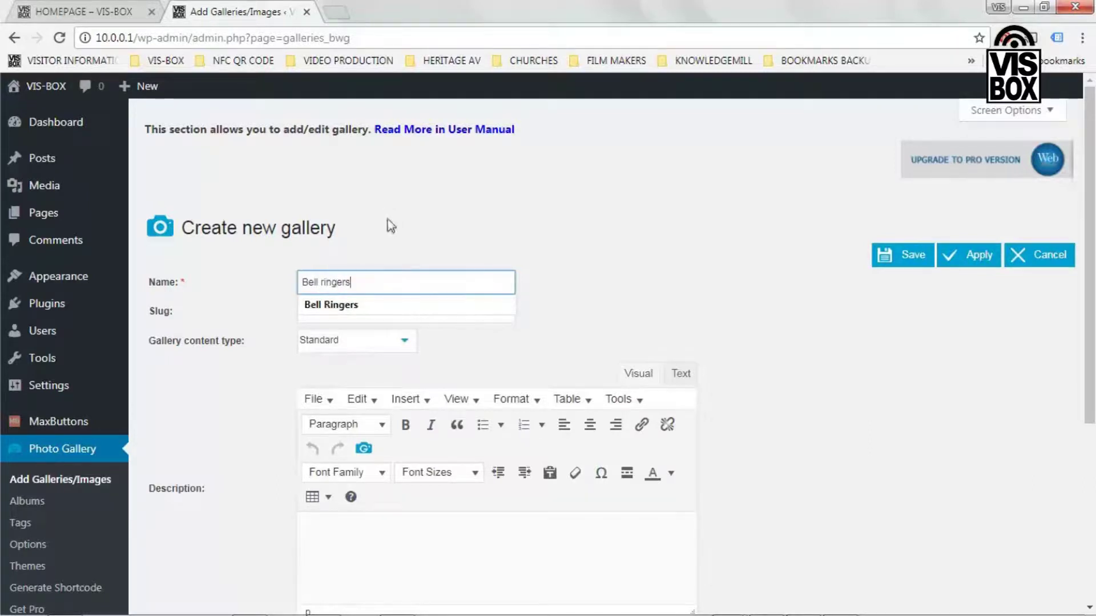
# Upload bell-ringers-1.jpg through bell-ringers-4.jpg from the bell ringers folder and add all four images to the gallery.
pyautogui.scroll(-5, 388, 219)
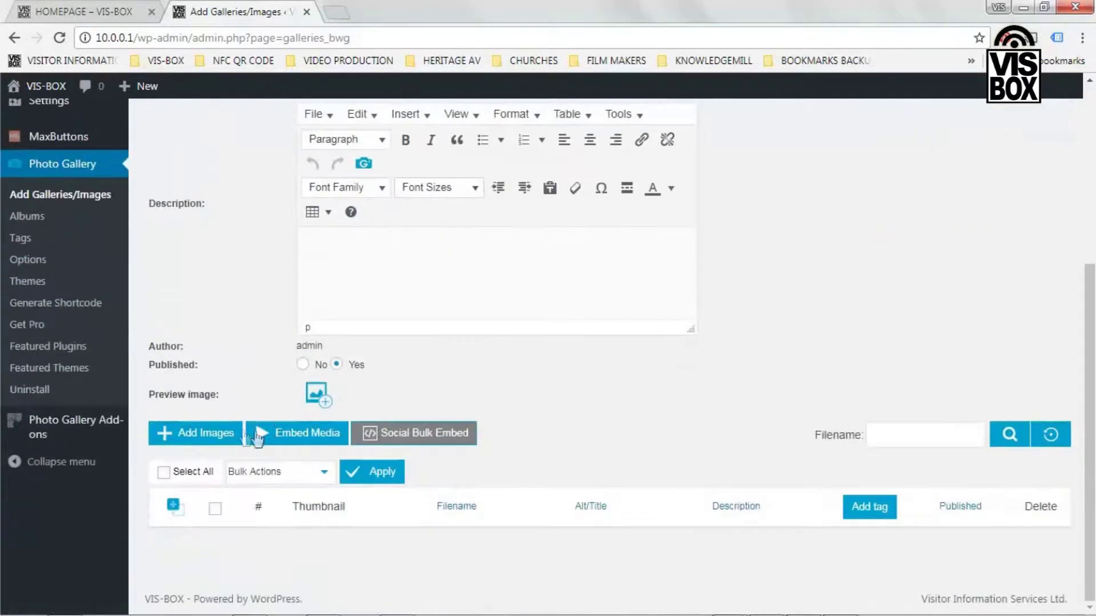
pyautogui.click(209, 435)
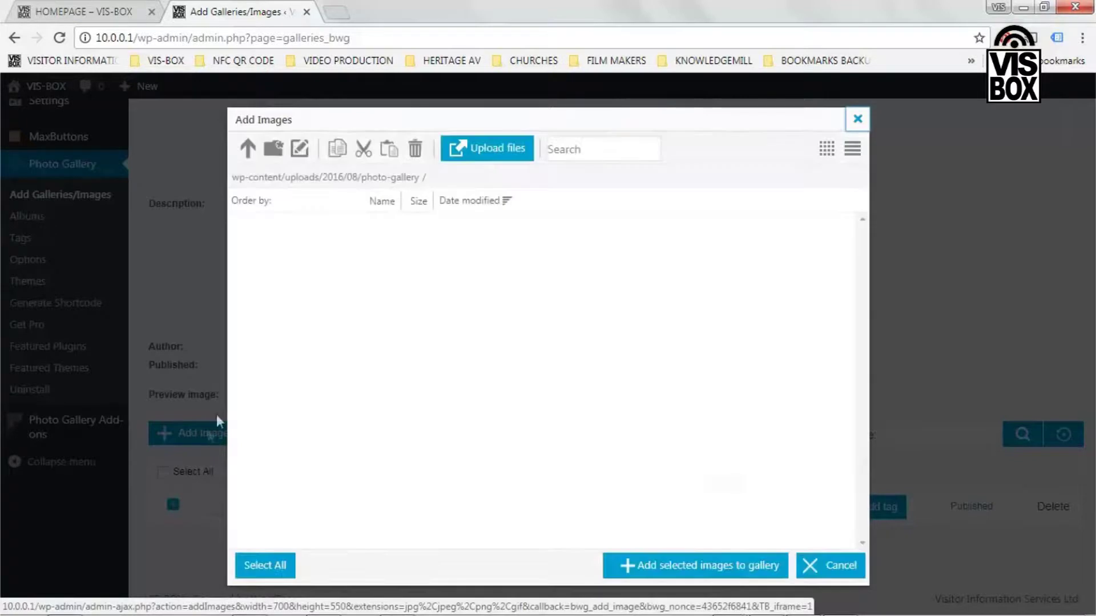
pyautogui.click(486, 149)
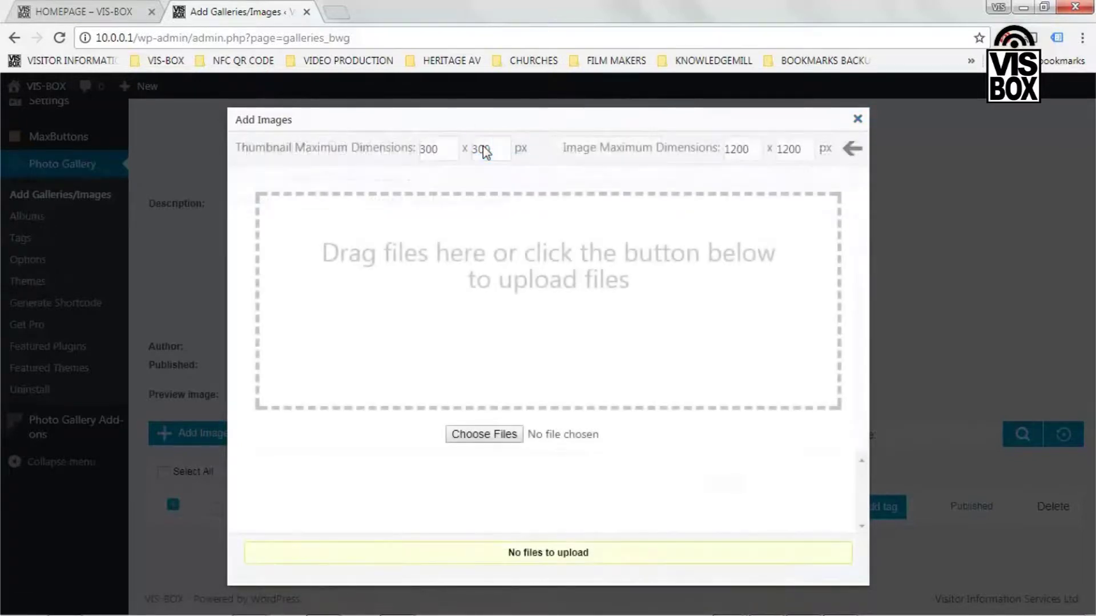
pyautogui.click(66, 605)
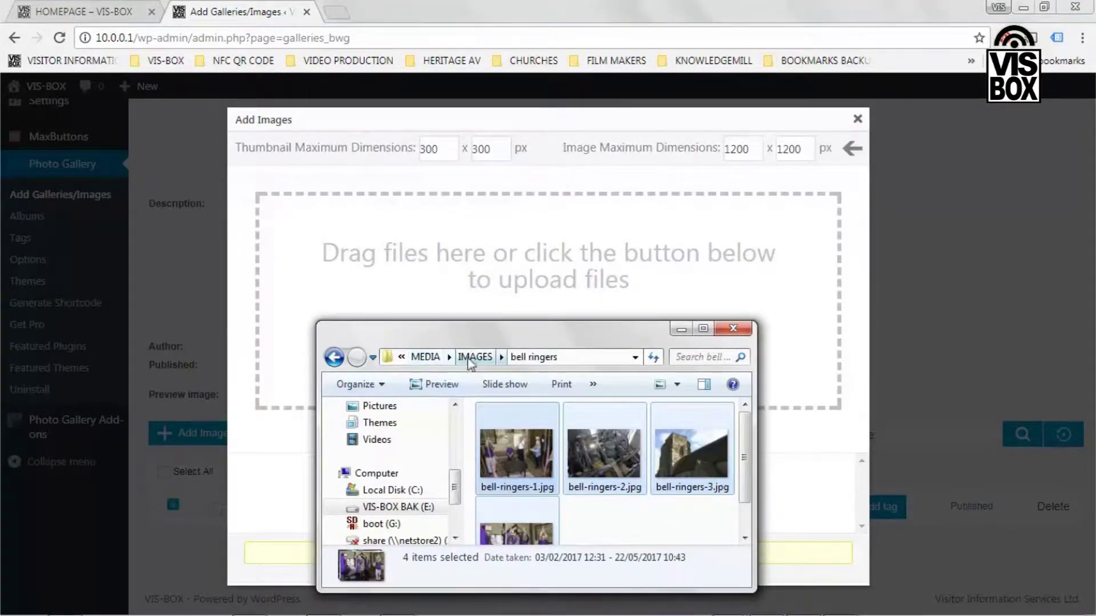
pyautogui.click(519, 452)
pyautogui.keyDown('shift'); pyautogui.click(523, 519); pyautogui.keyUp('shift')
pyautogui.moveTo(538, 437); pyautogui.dragTo(593, 282)
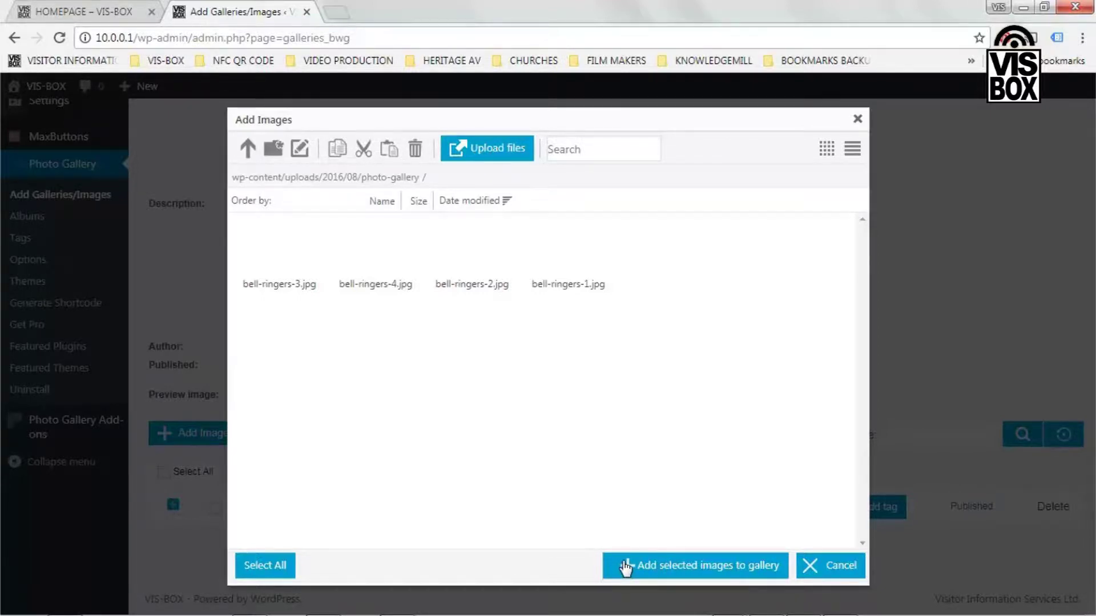
pyautogui.click(276, 568)
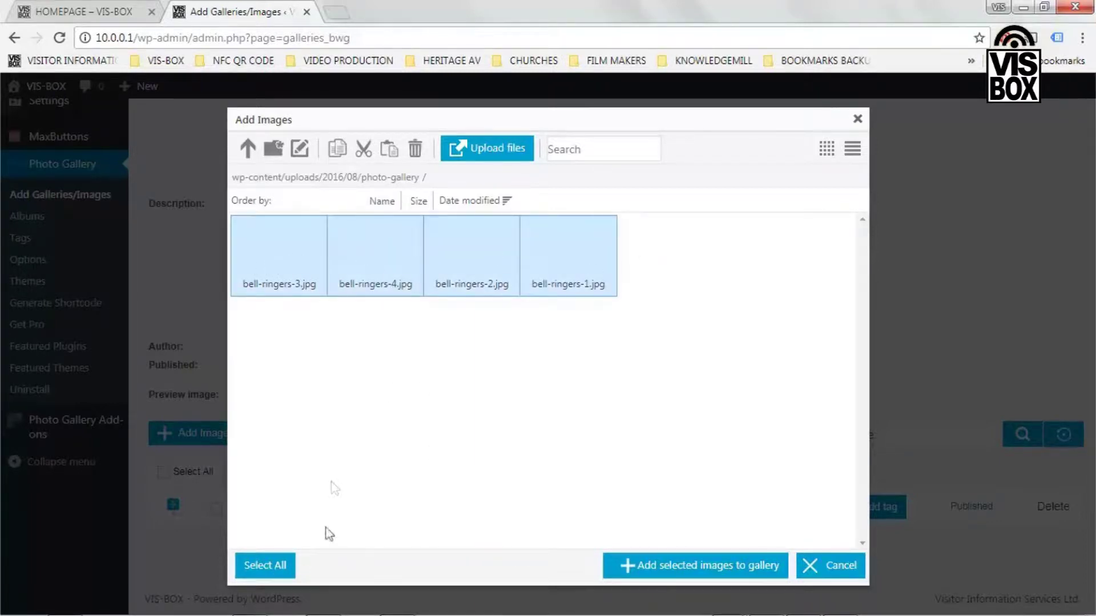
pyautogui.click(662, 566)
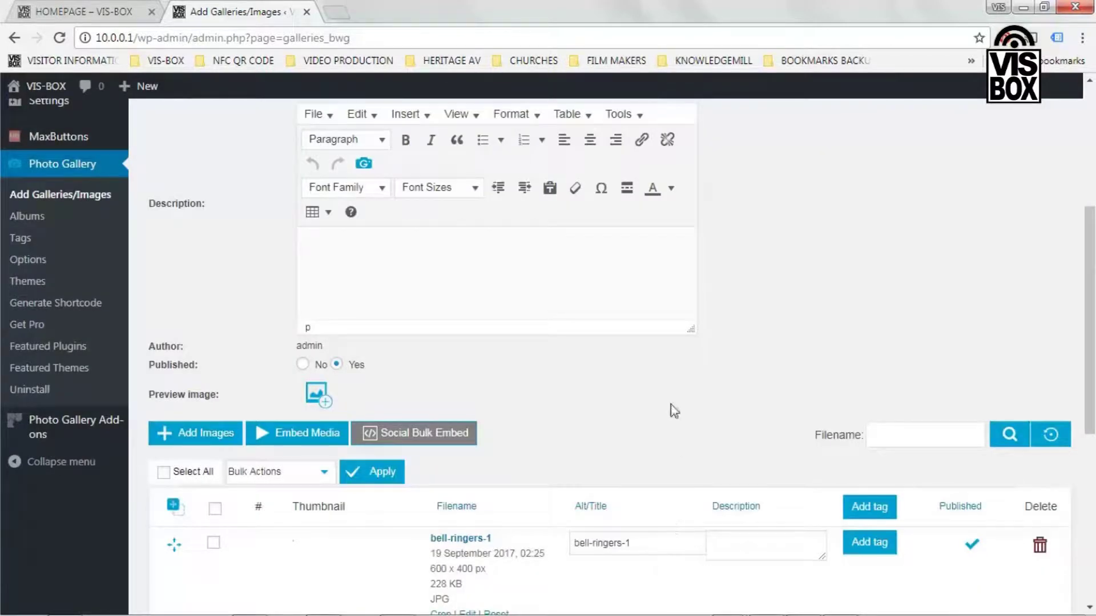
# Reorder the gallery images so bell-ringers-3 comes before bell-ringers-4, and save the gallery.
pyautogui.scroll(-1, 677, 434)
pyautogui.scroll(-4, 679, 440)
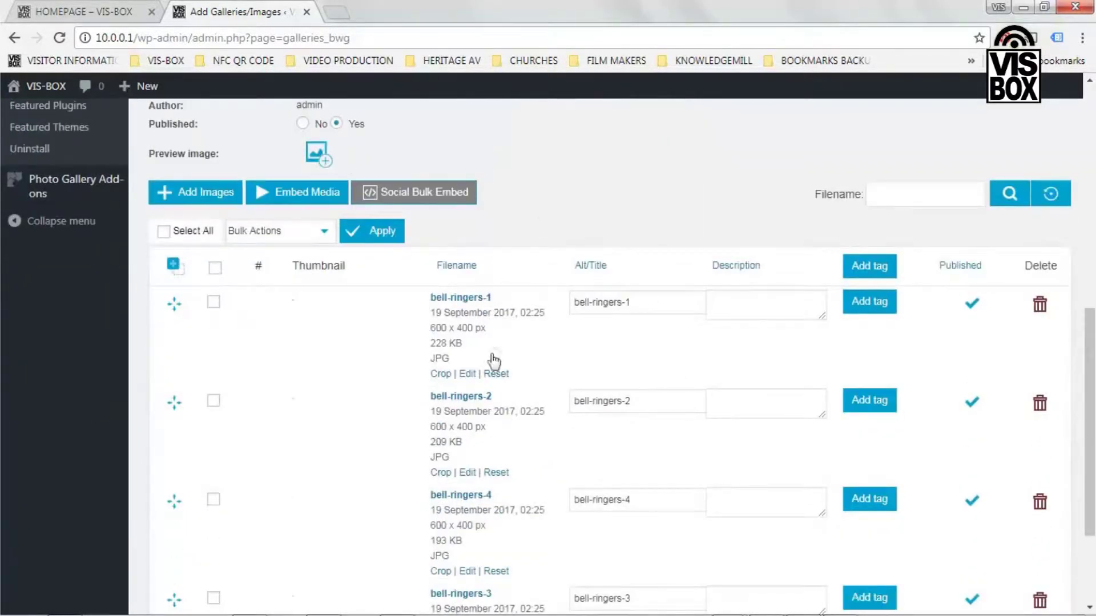
pyautogui.scroll(-3, 570, 382)
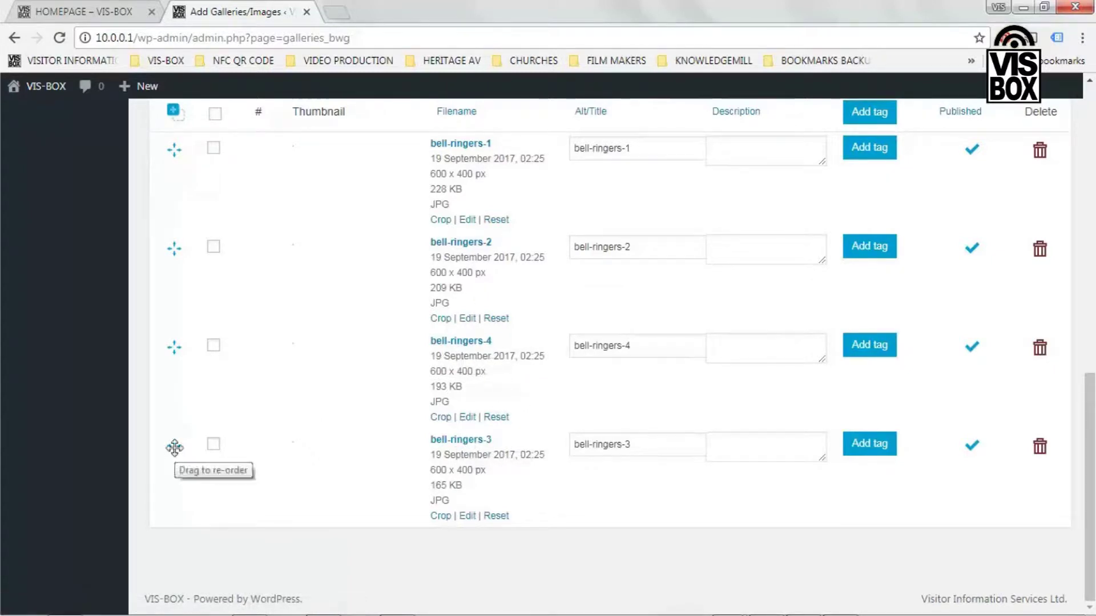
pyautogui.moveTo(176, 438); pyautogui.dragTo(176, 348)
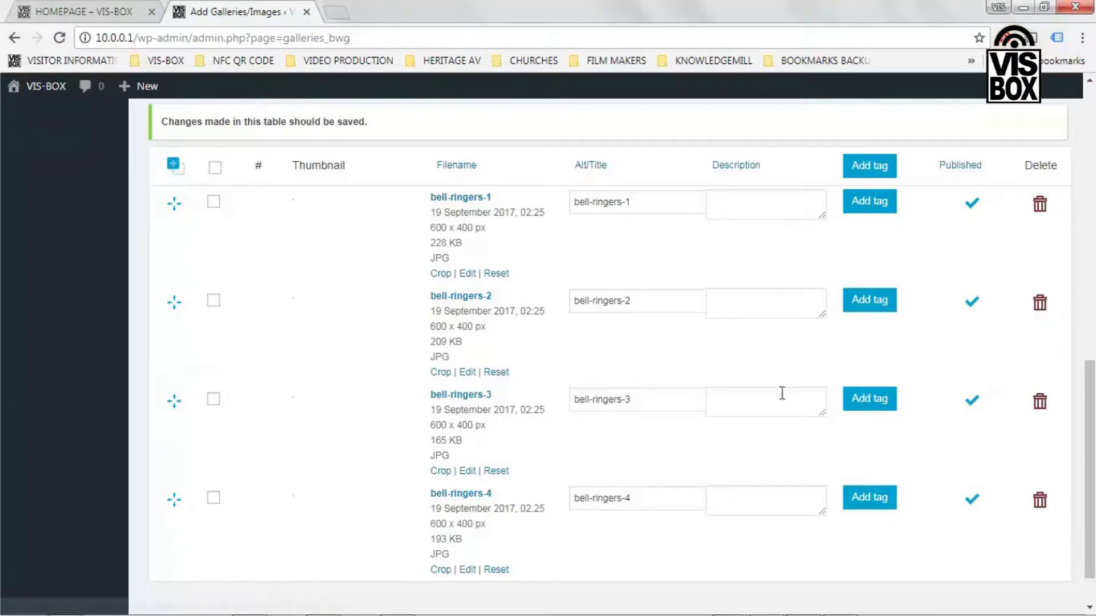
pyautogui.scroll(-1, 779, 393)
pyautogui.scroll(8, 778, 385)
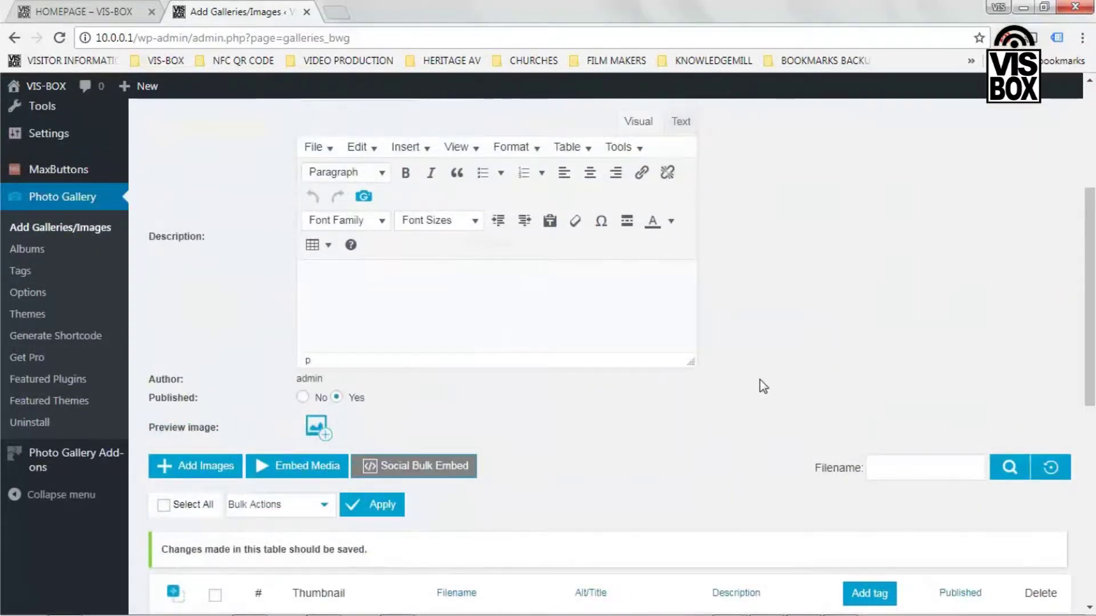
pyautogui.scroll(4, 761, 386)
pyautogui.click(888, 253)
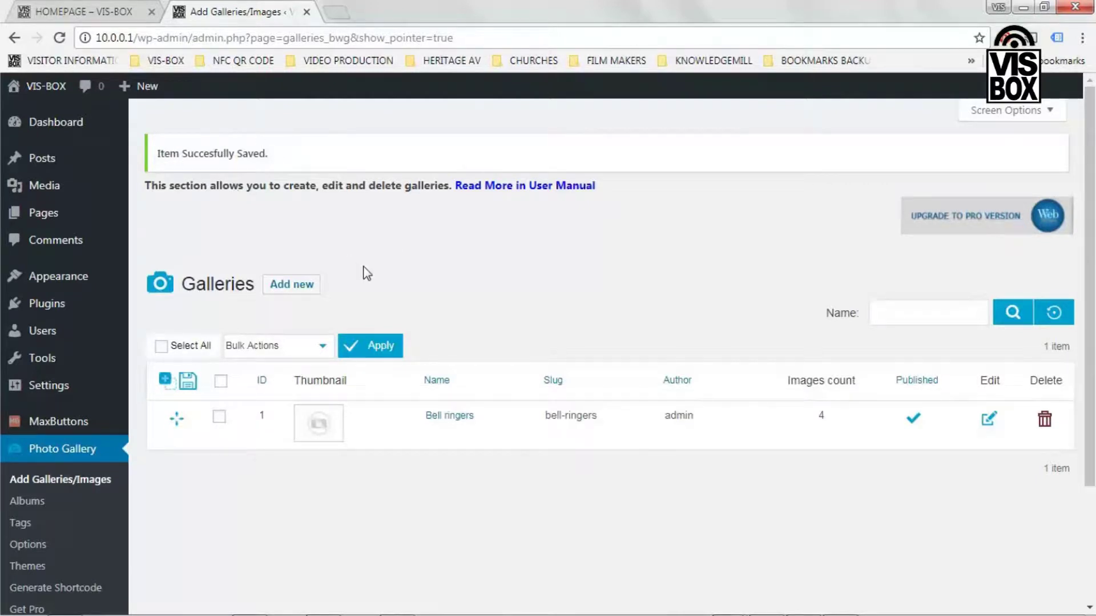
# Open the bell ringers page for editing and add two blank lines above the maxbutton shortcode.
pyautogui.scroll(-3, 376, 266)
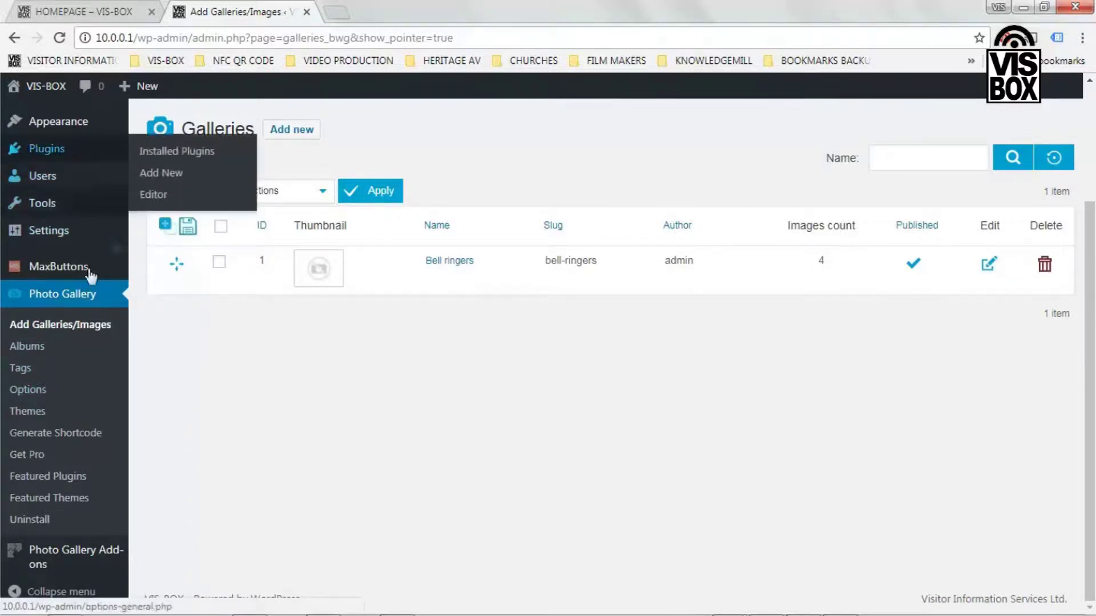
pyautogui.scroll(3, 138, 343)
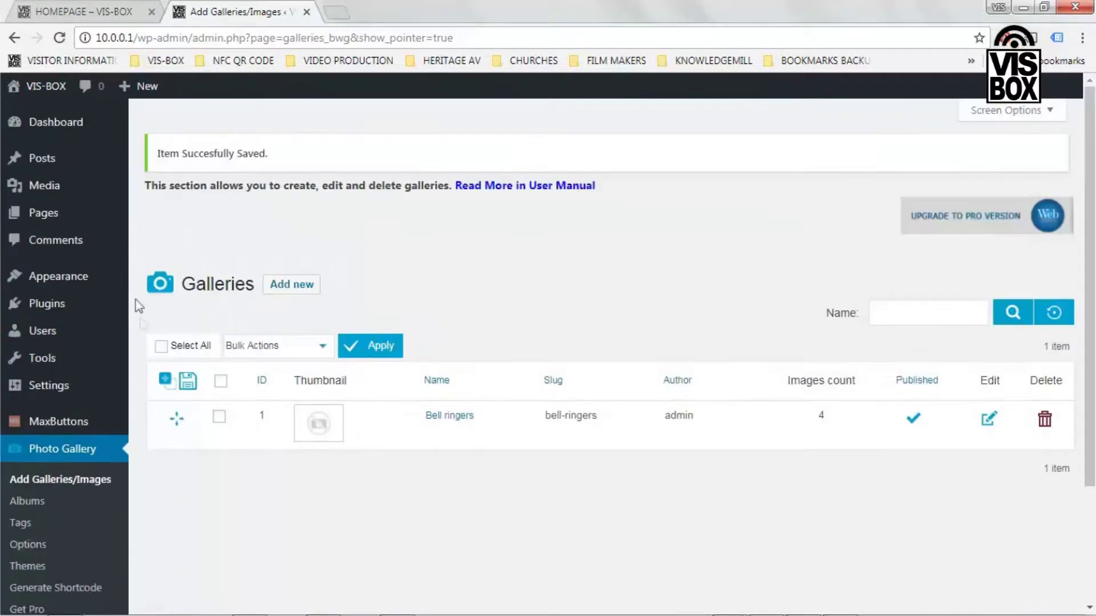
pyautogui.click(42, 214)
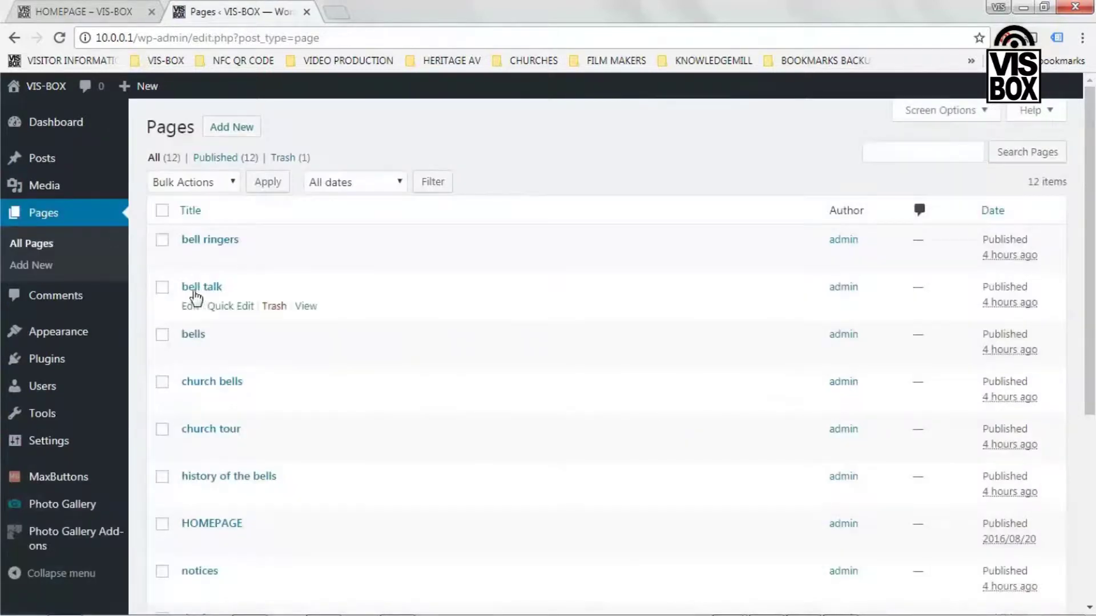
pyautogui.click(212, 241)
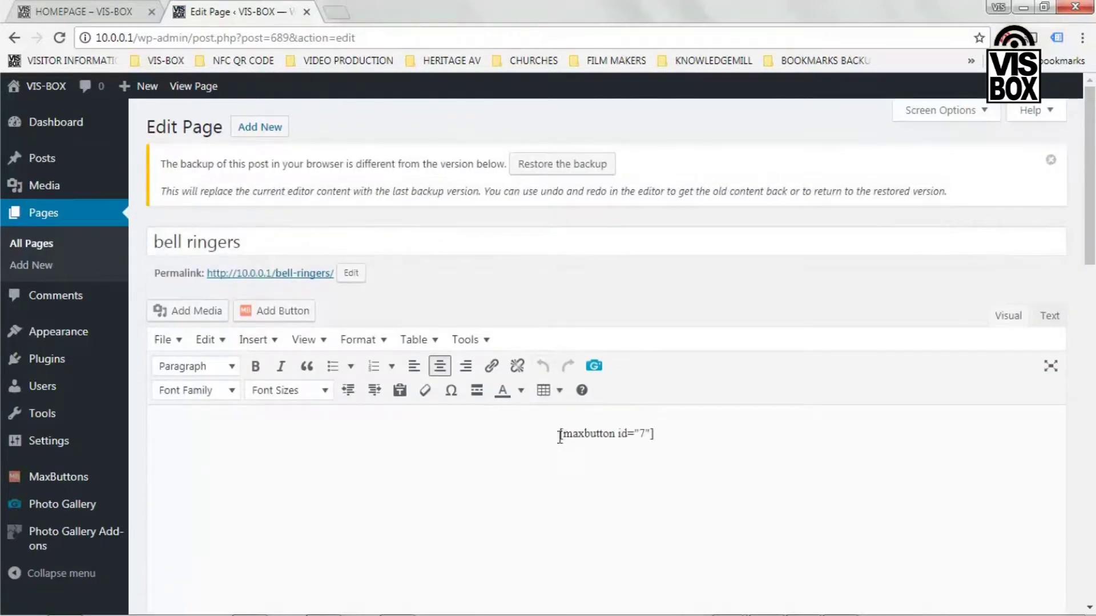
pyautogui.click(558, 435)
pyautogui.press('Return')
pyautogui.press('Return')
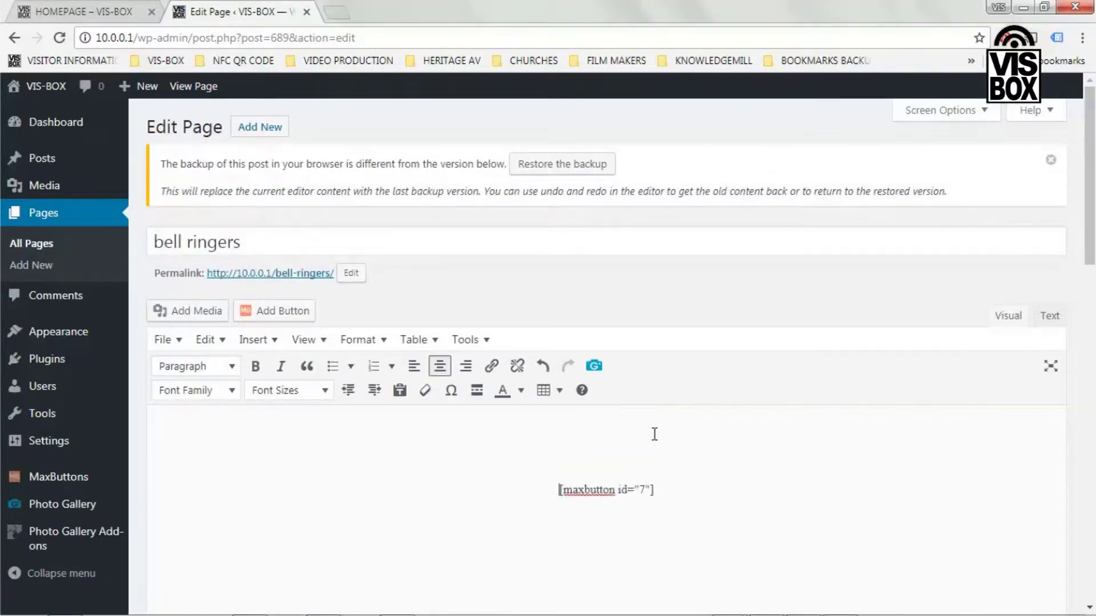
# Start a Photo Gallery insertion on the first blank line, using the Slideshow view and the Bell ringers gallery.
pyautogui.click(614, 419)
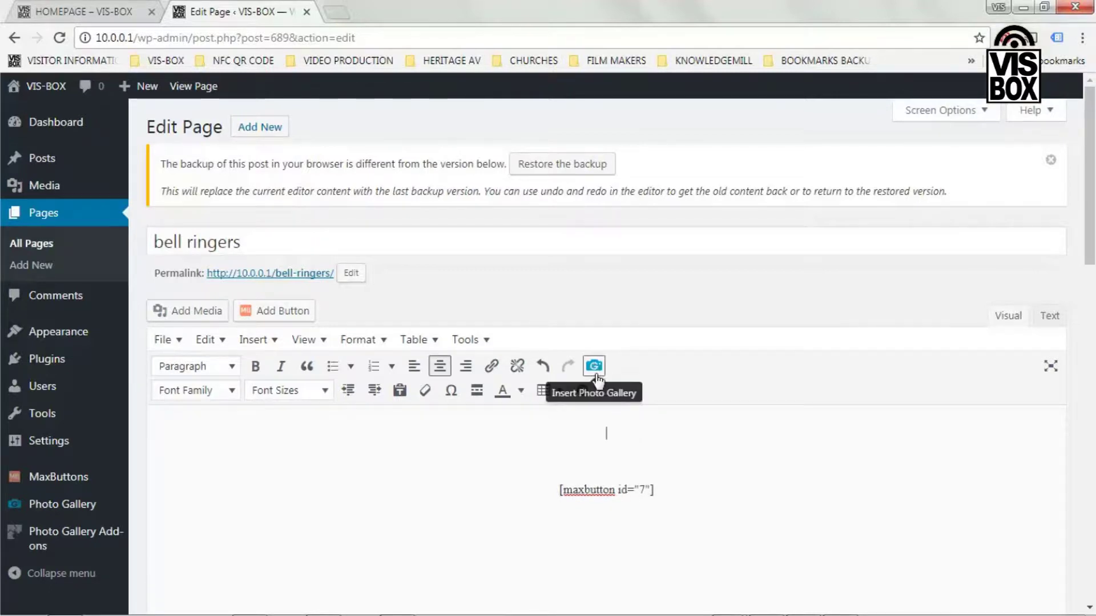
pyautogui.click(595, 370)
pyautogui.click(594, 369)
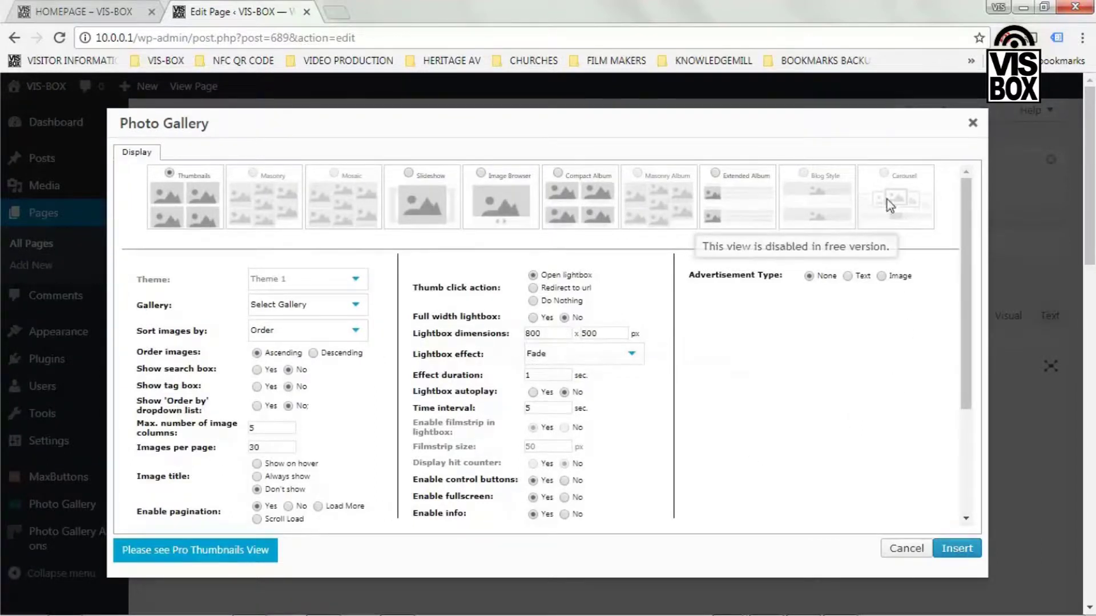
pyautogui.click(409, 173)
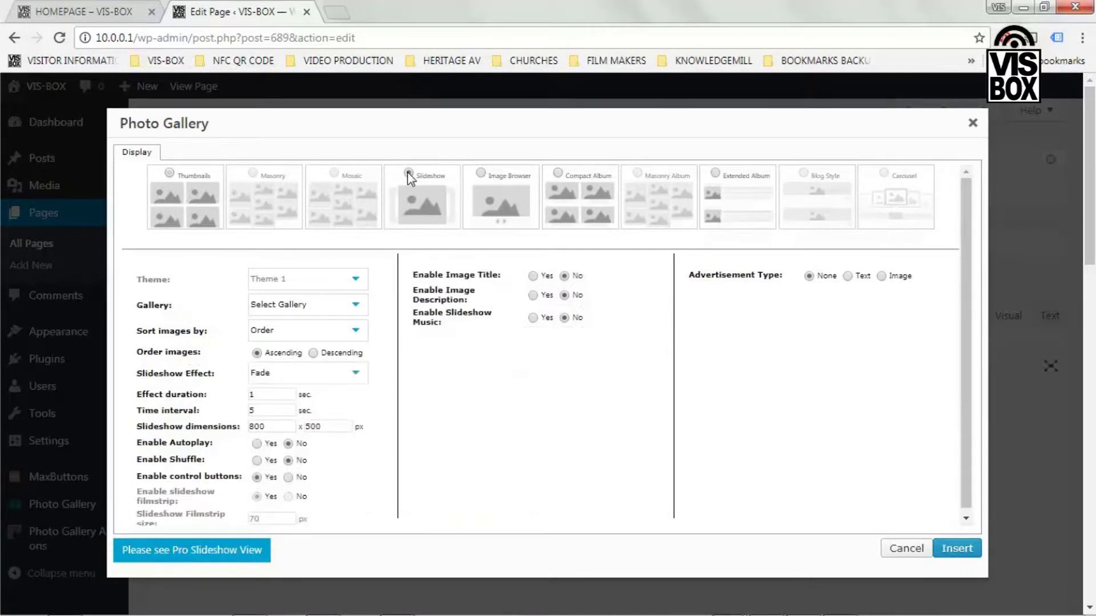
pyautogui.click(361, 309)
pyautogui.click(317, 332)
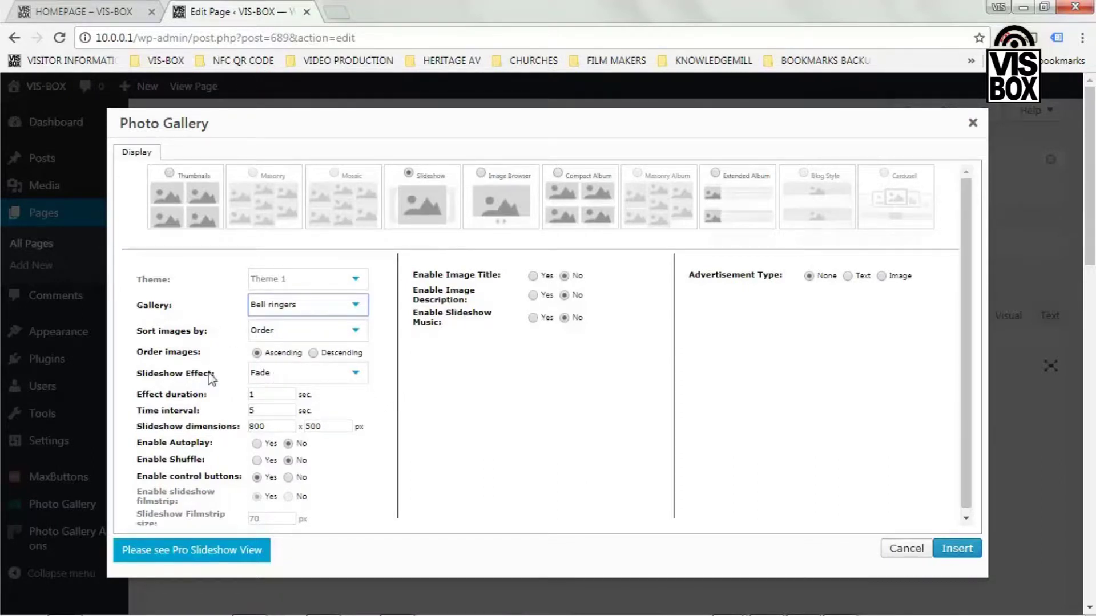
# Enable autoplay for the slideshow and insert it into the page.
pyautogui.scroll(-1, 387, 377)
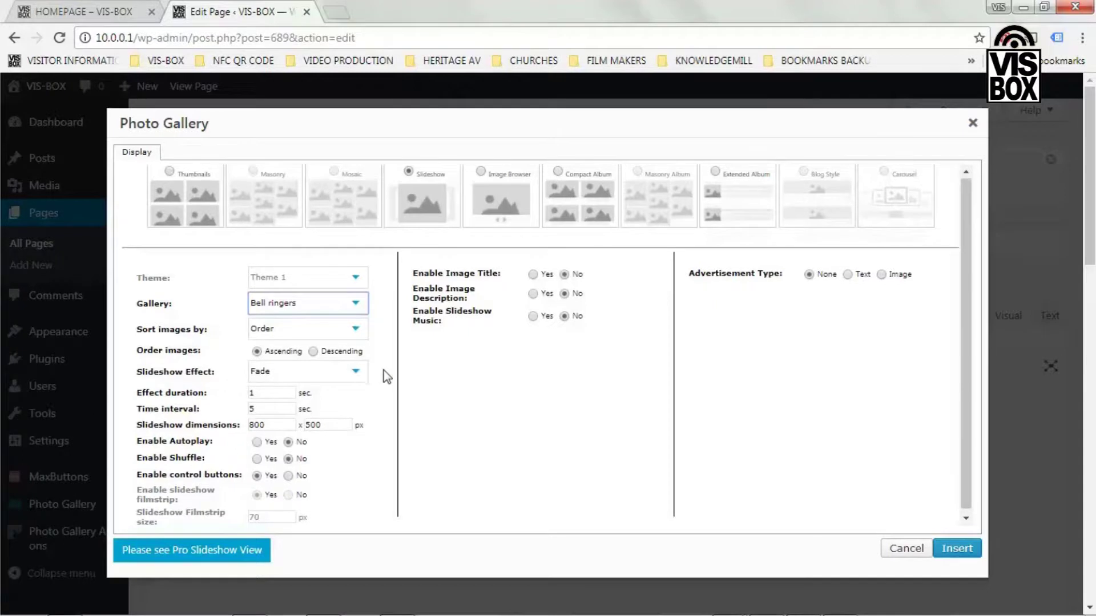
pyautogui.scroll(-1, 373, 382)
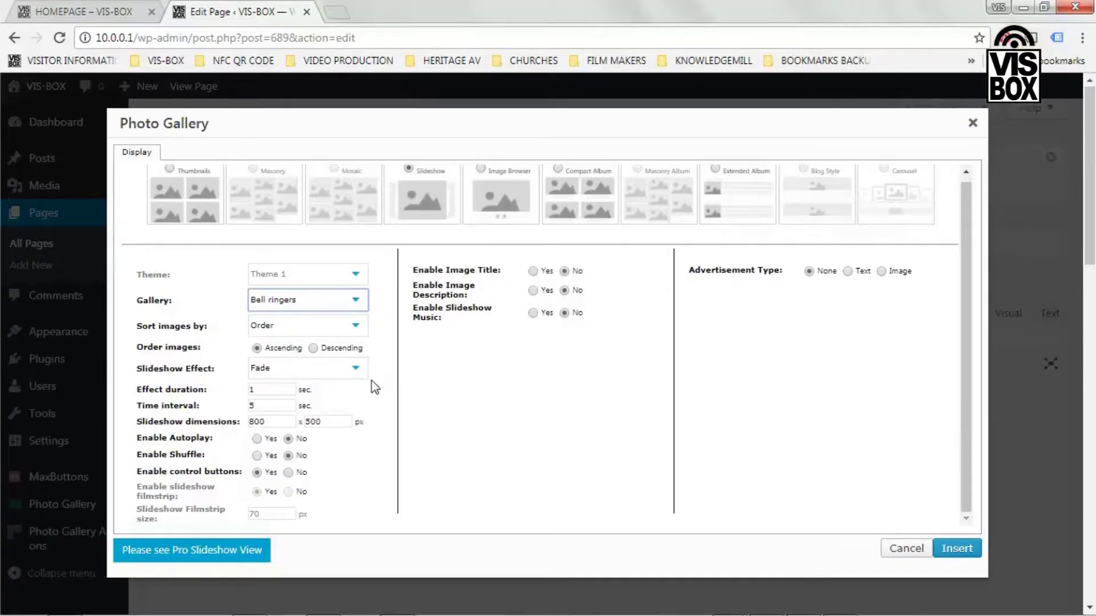
pyautogui.click(257, 439)
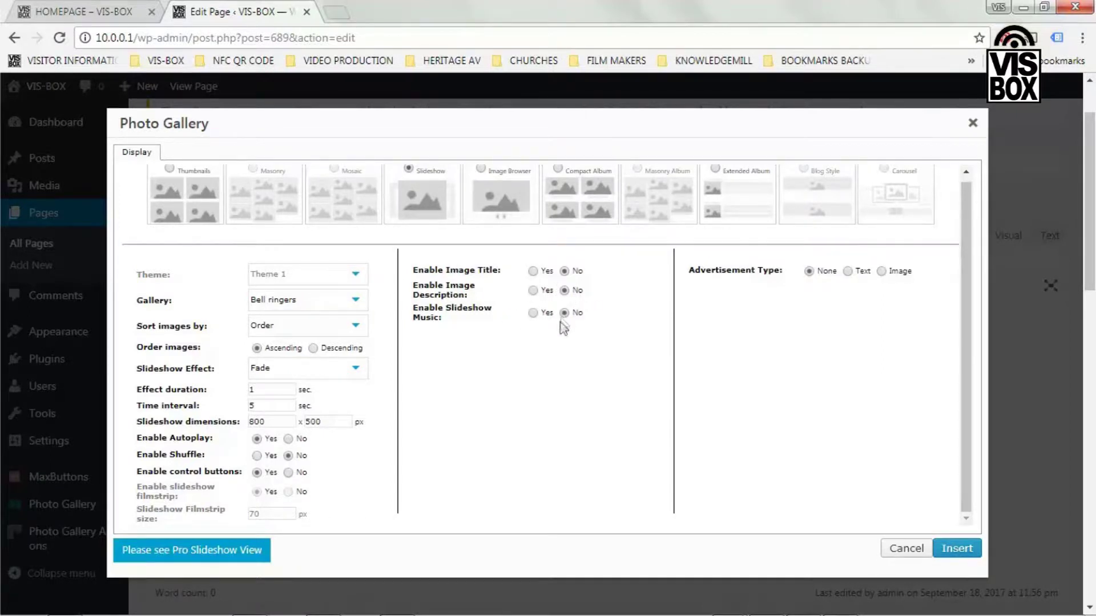
pyautogui.click(957, 549)
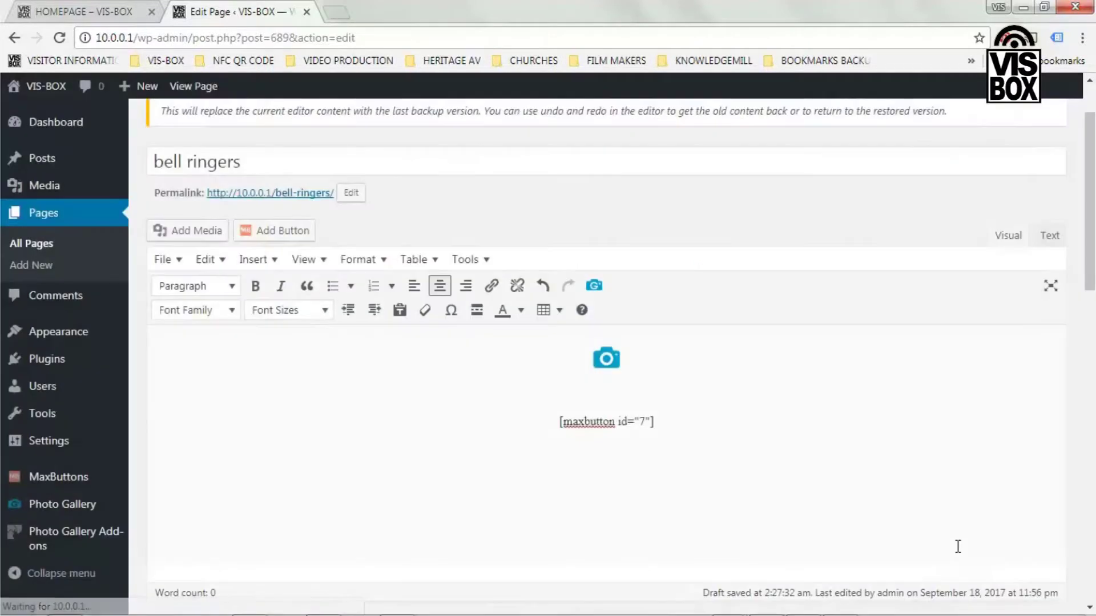
# Update the published bell ringers page.
pyautogui.scroll(2, 961, 359)
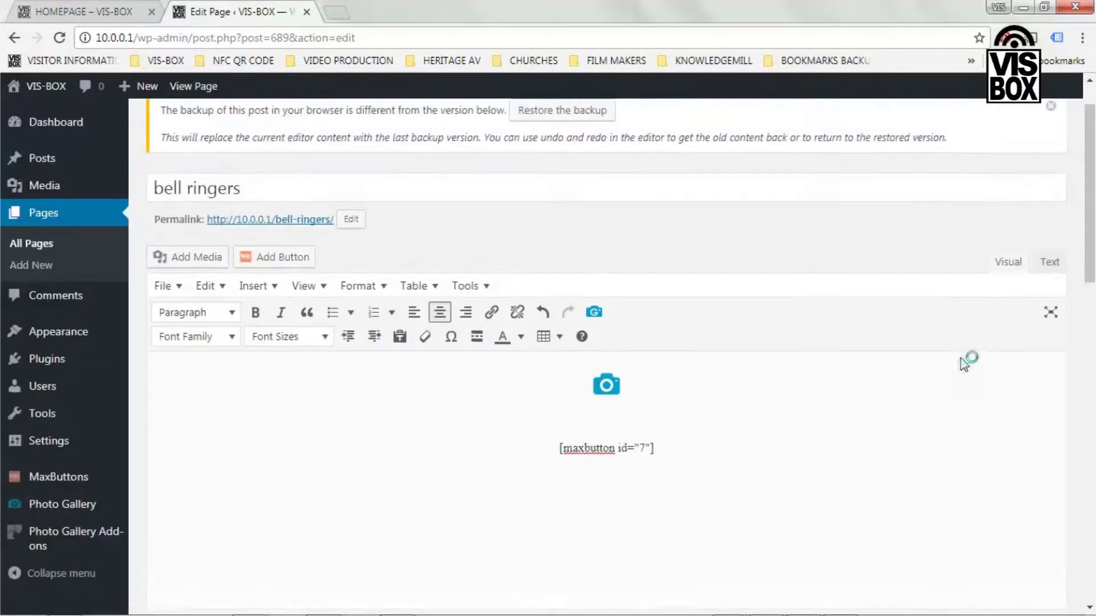
pyautogui.scroll(-4, 971, 365)
pyautogui.scroll(-8, 974, 372)
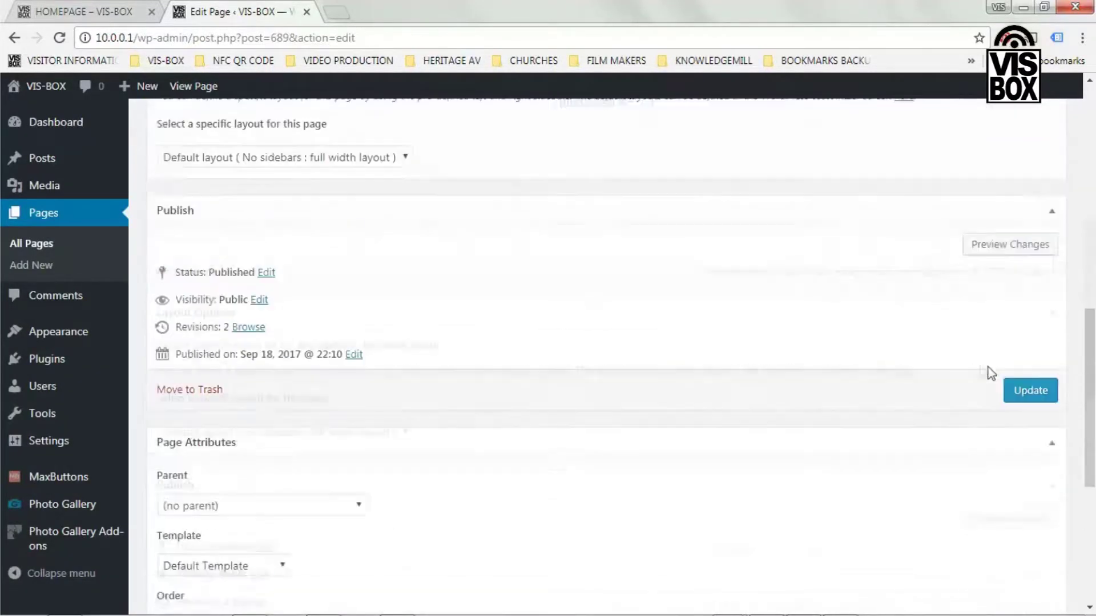
pyautogui.click(1030, 268)
pyautogui.click(1031, 269)
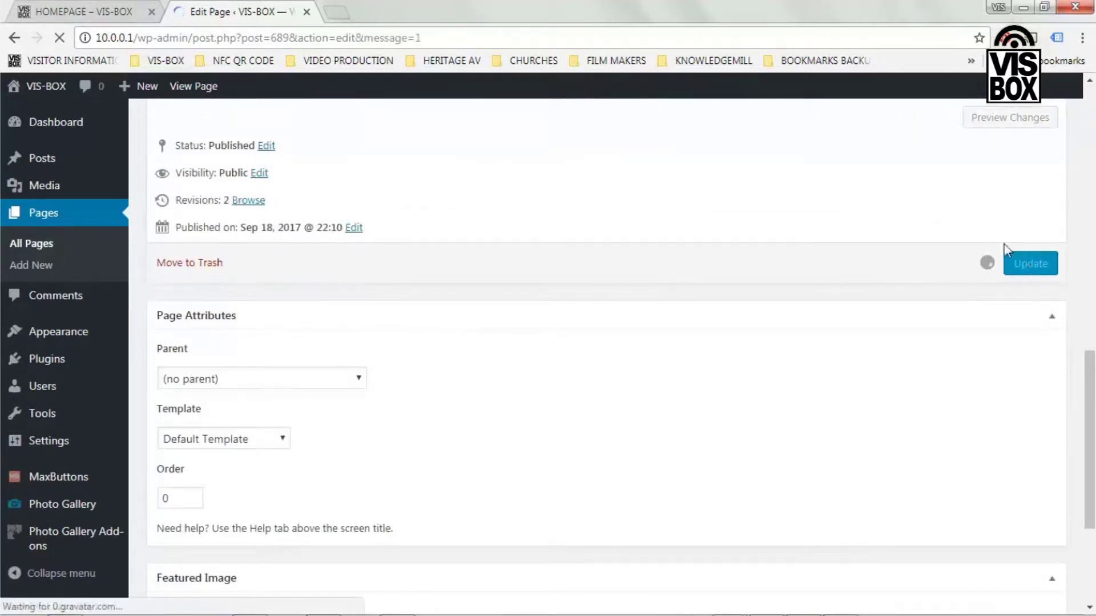
# Go through the church tour and church bells pages to the bell ringers page on the site and check the slideshow.
pyautogui.click(108, 13)
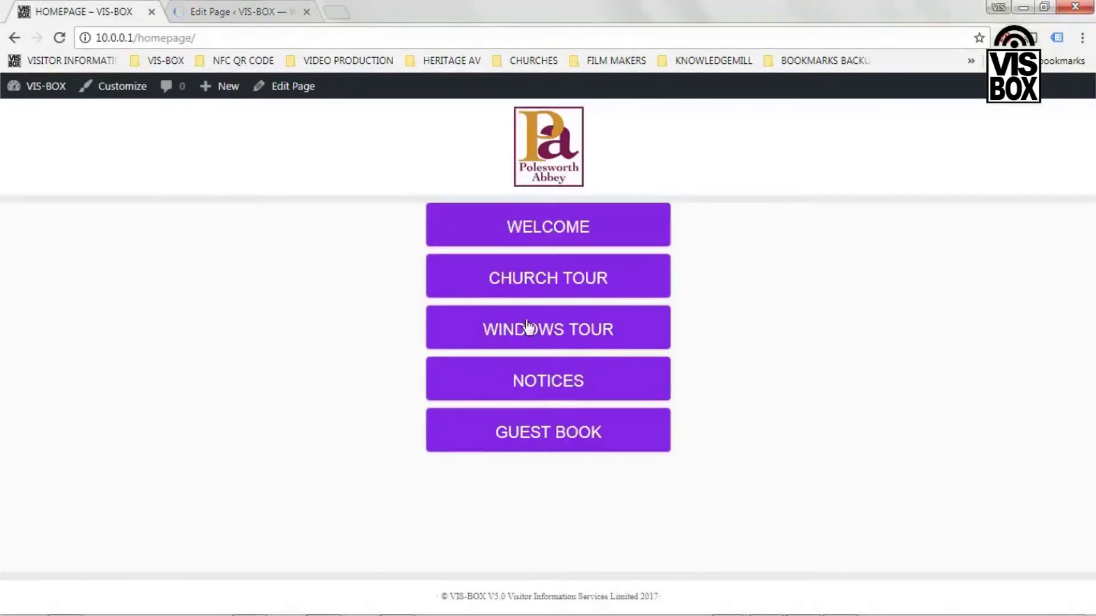
pyautogui.click(549, 286)
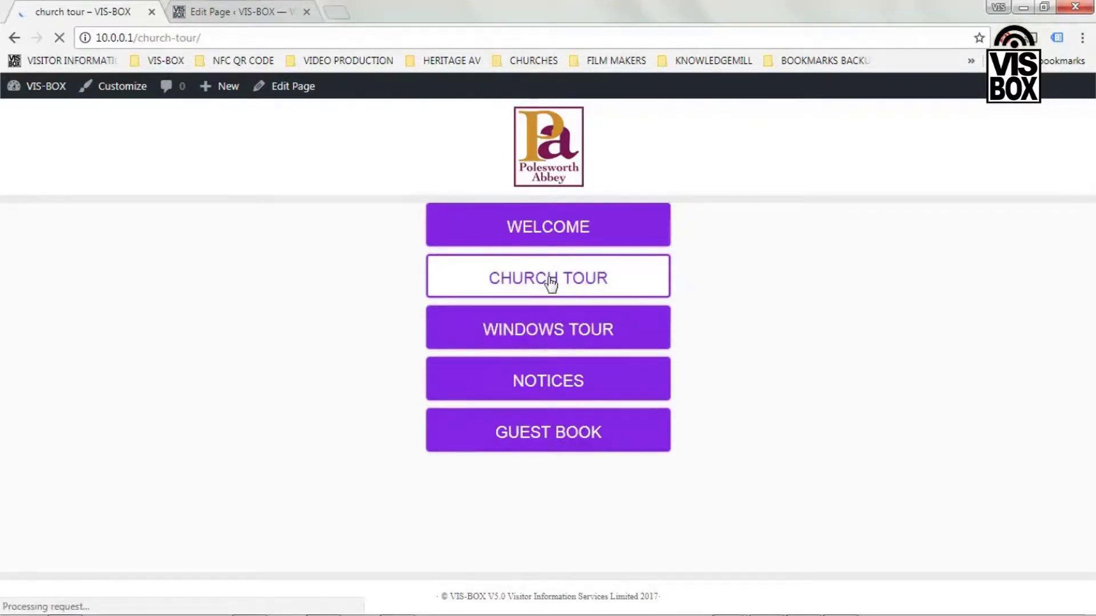
pyautogui.click(541, 229)
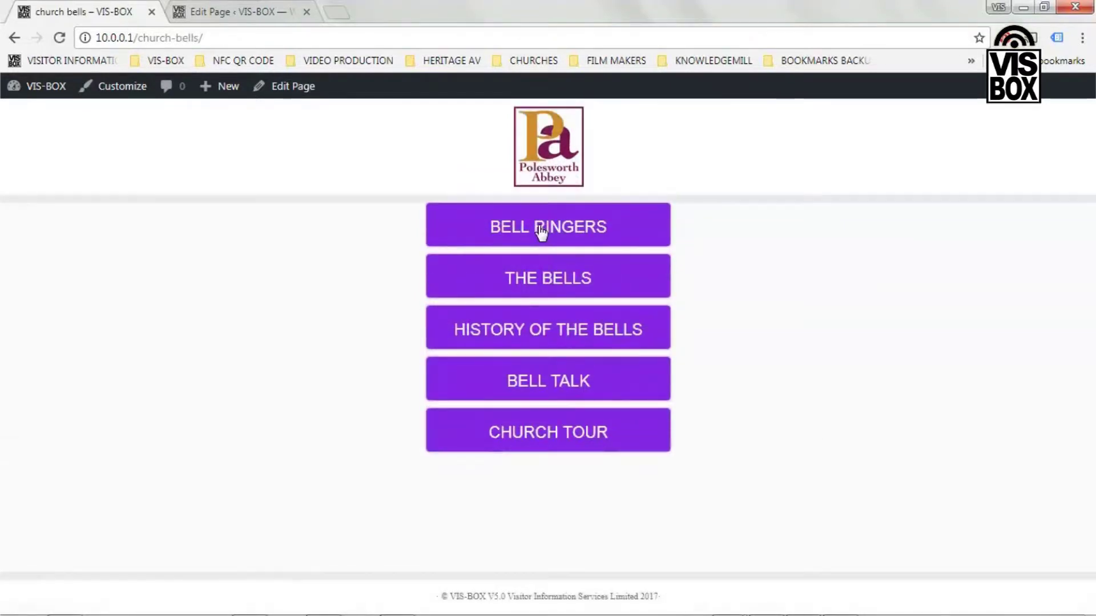
pyautogui.click(542, 229)
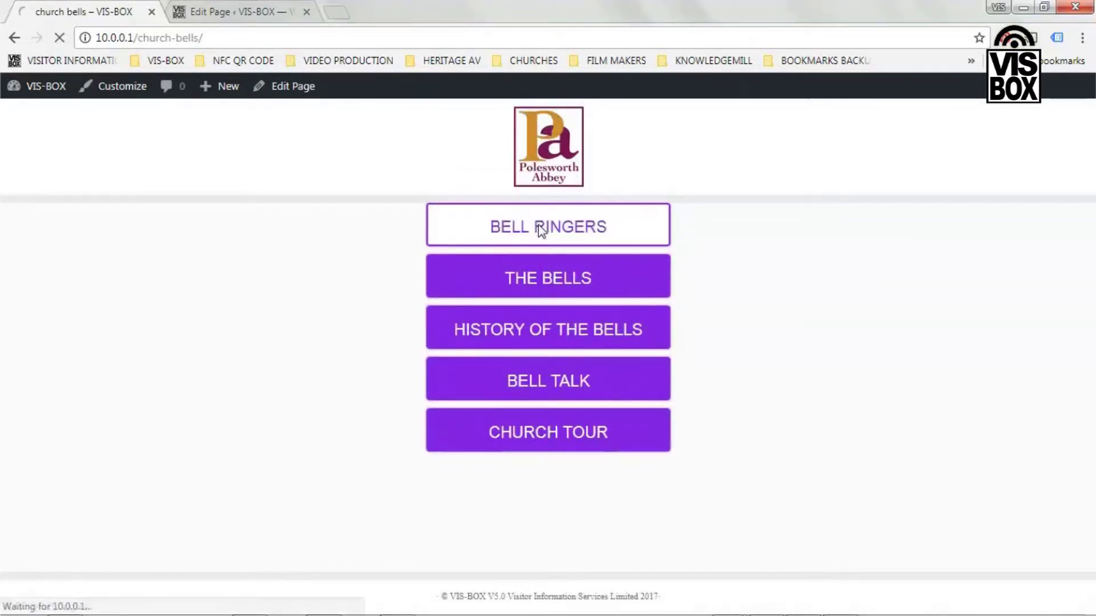
pyautogui.scroll(-2, 722, 341)
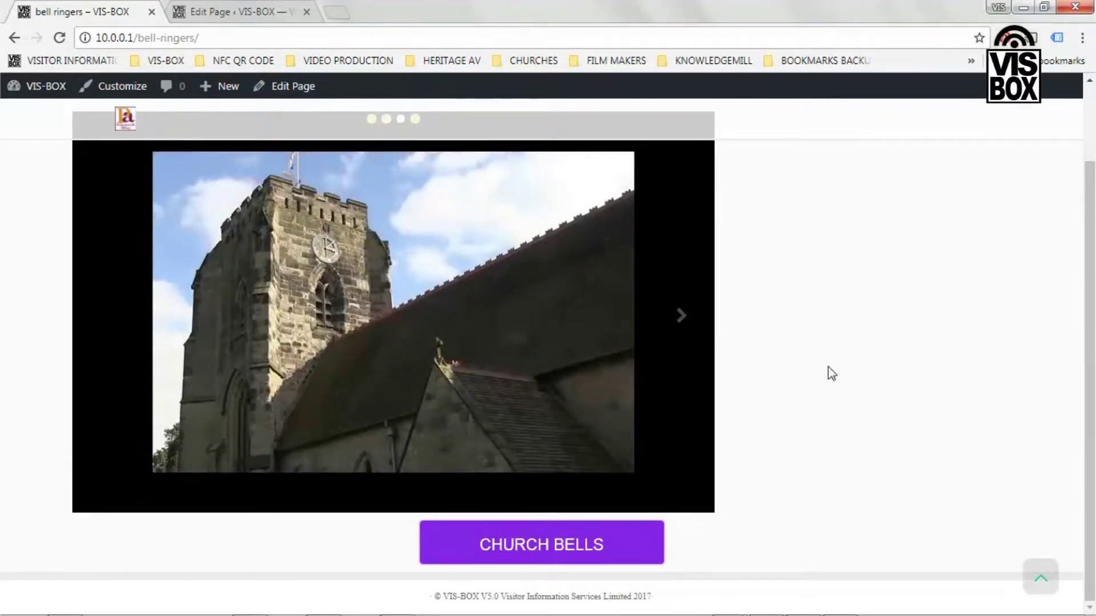
pyautogui.scroll(2, 828, 368)
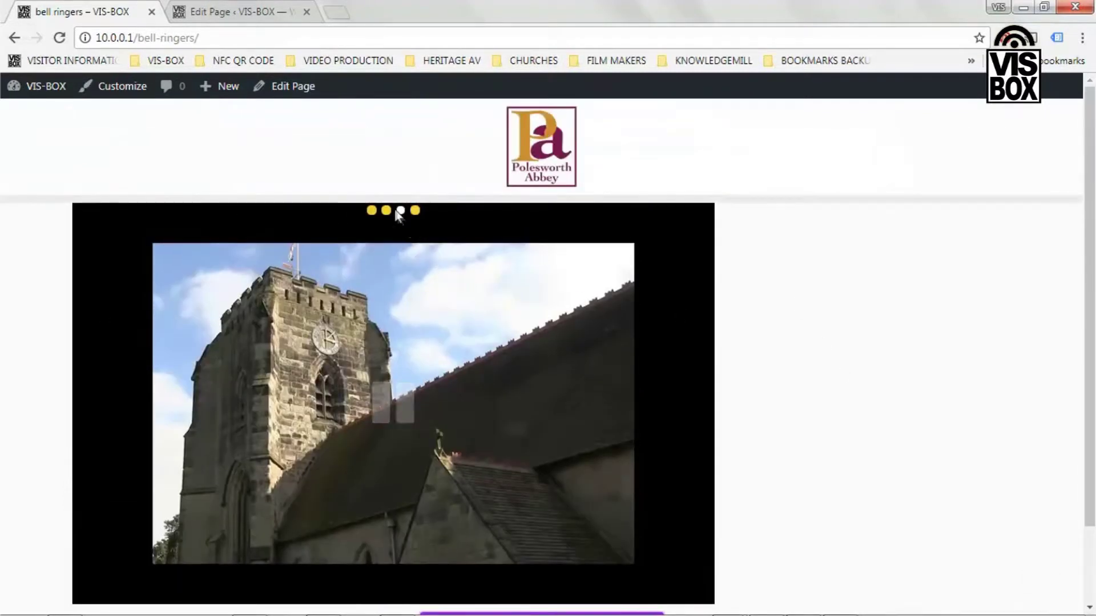
# Return to the page editor and consult the demonstration plan image for the history of bells content.
pyautogui.click(239, 12)
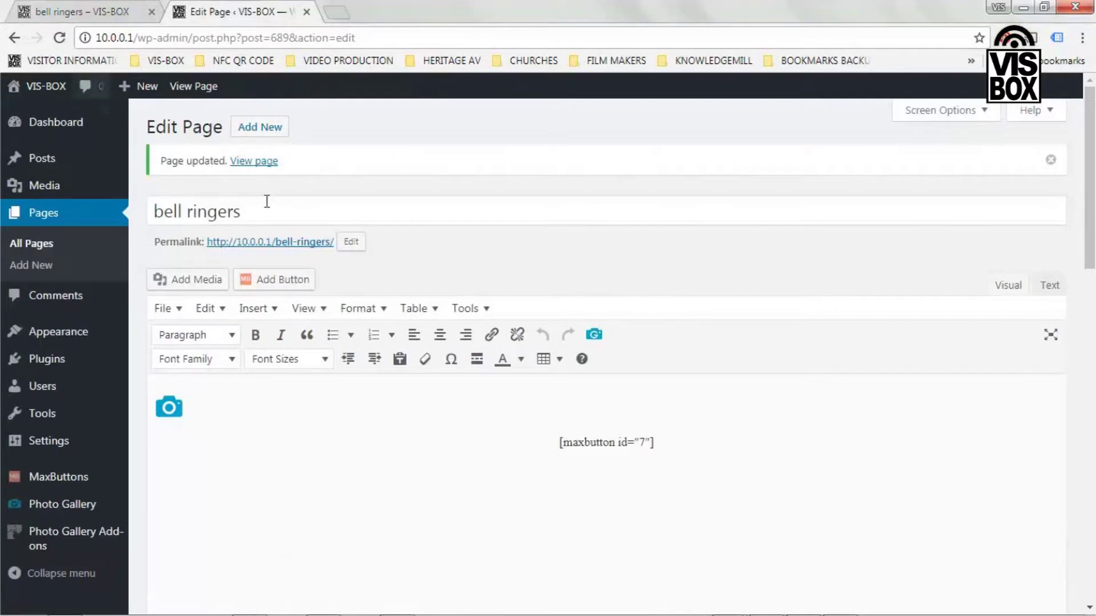
pyautogui.click(840, 609)
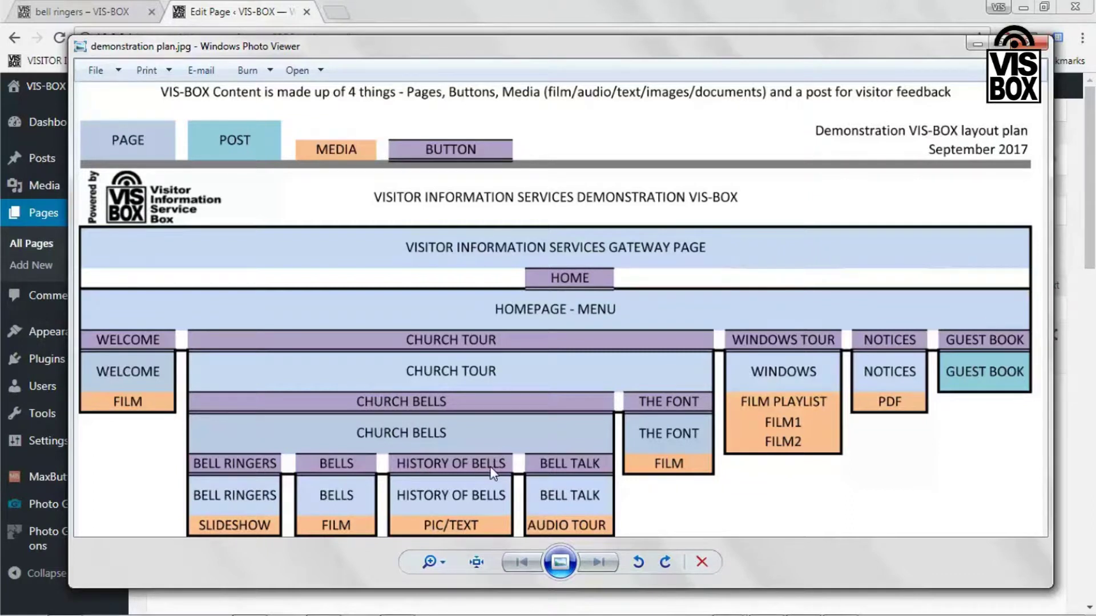
pyautogui.click(978, 42)
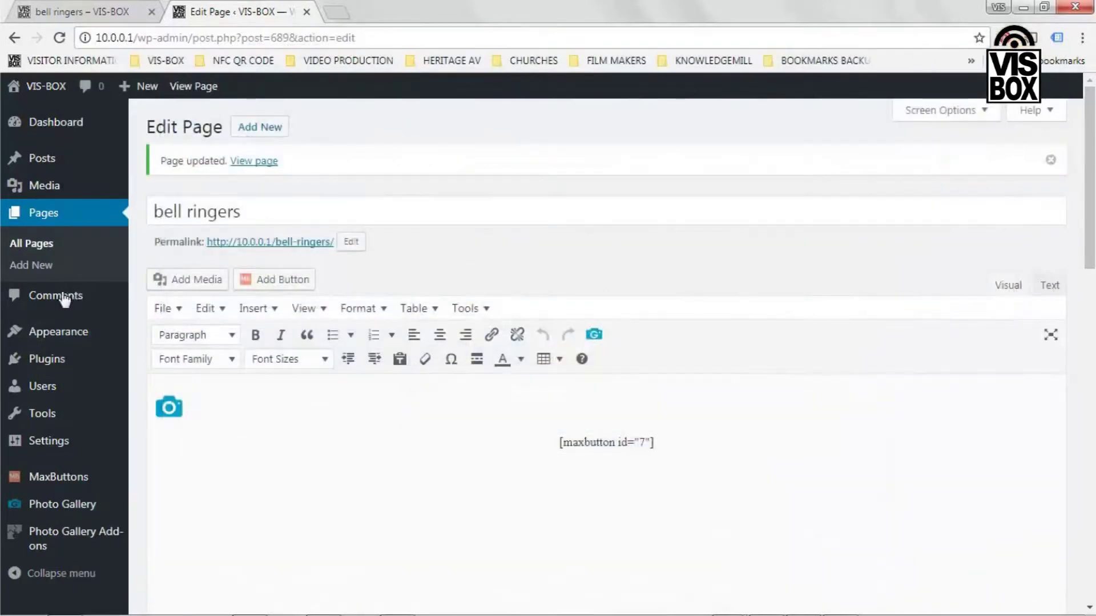
# Open the history of the bells page for editing and add two blank lines above the maxbutton shortcode.
pyautogui.click(39, 212)
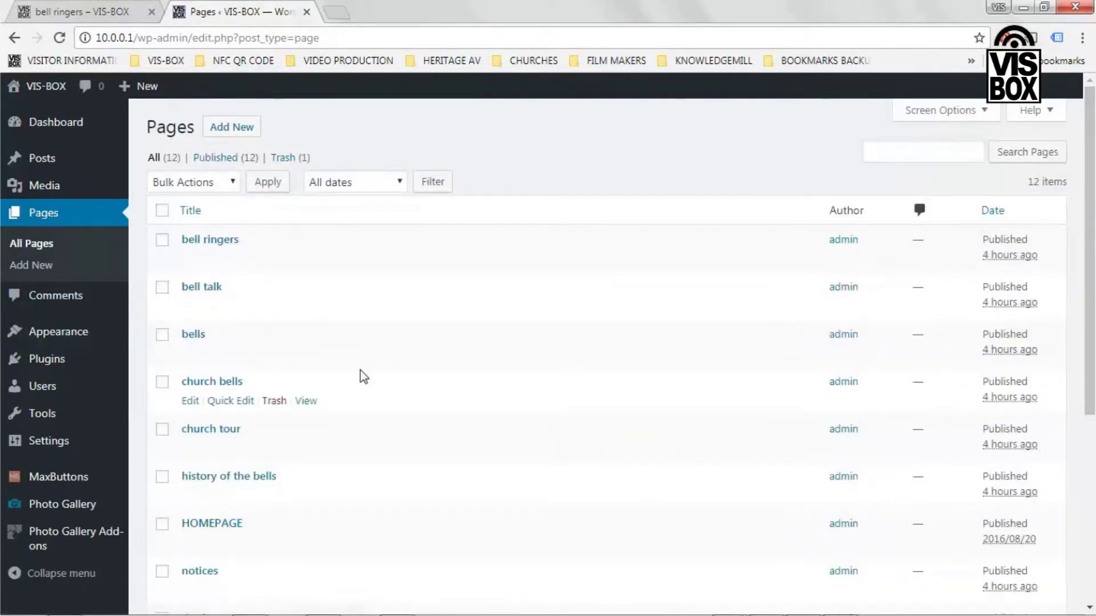
pyautogui.scroll(-3, 366, 370)
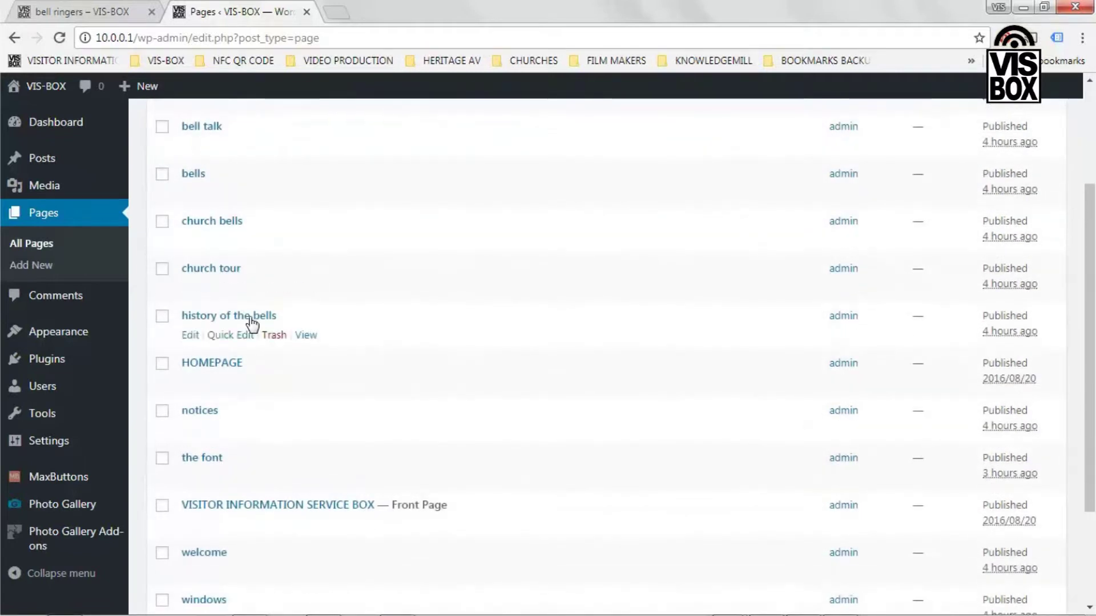
pyautogui.click(252, 317)
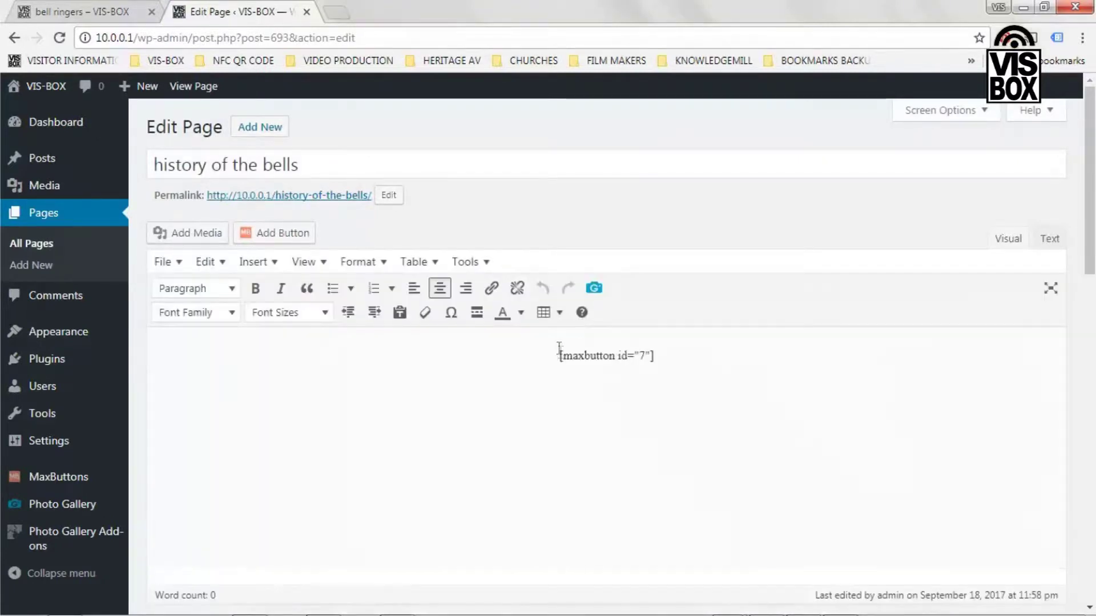
pyautogui.click(560, 355)
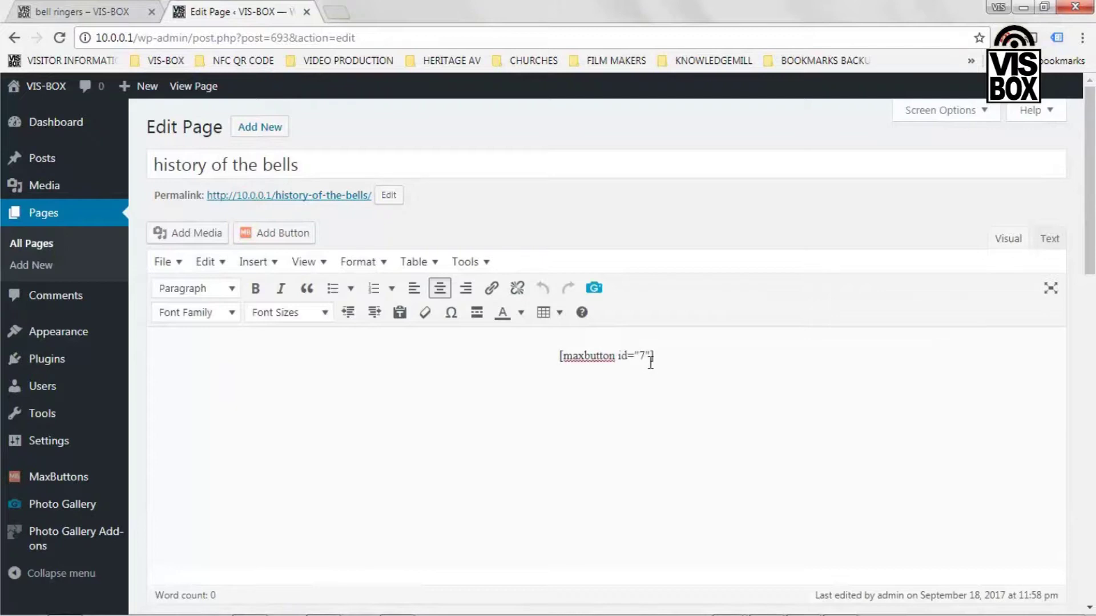
pyautogui.press('Return')
pyautogui.press('Return')
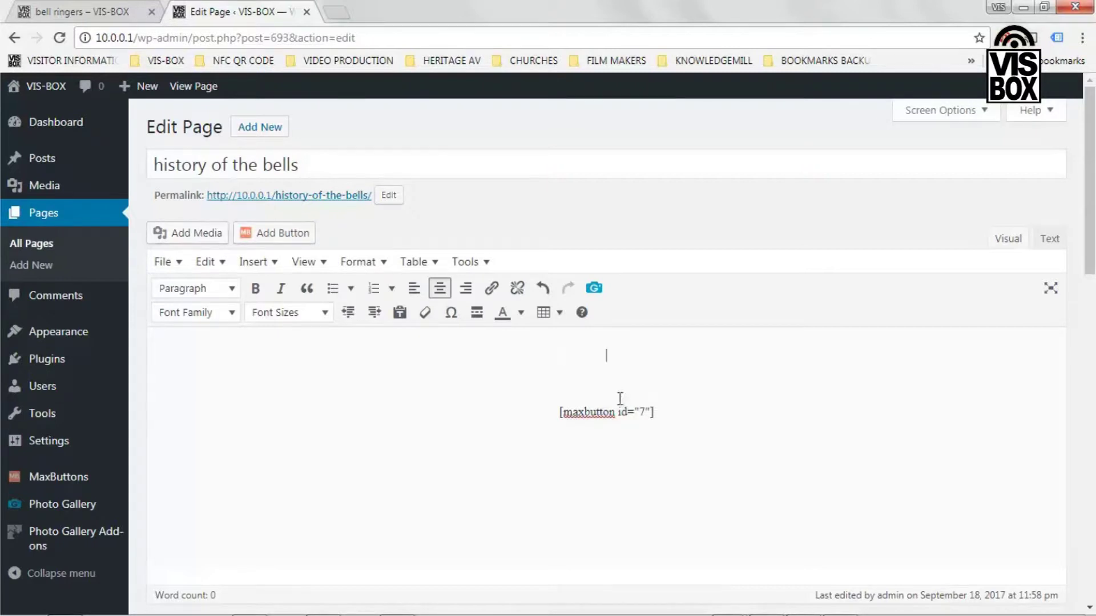
# Upload bell-ringers-2.jpg from the bell ringers image folder to the media library and insert it above the maxbutton shortcode.
pyautogui.click(198, 231)
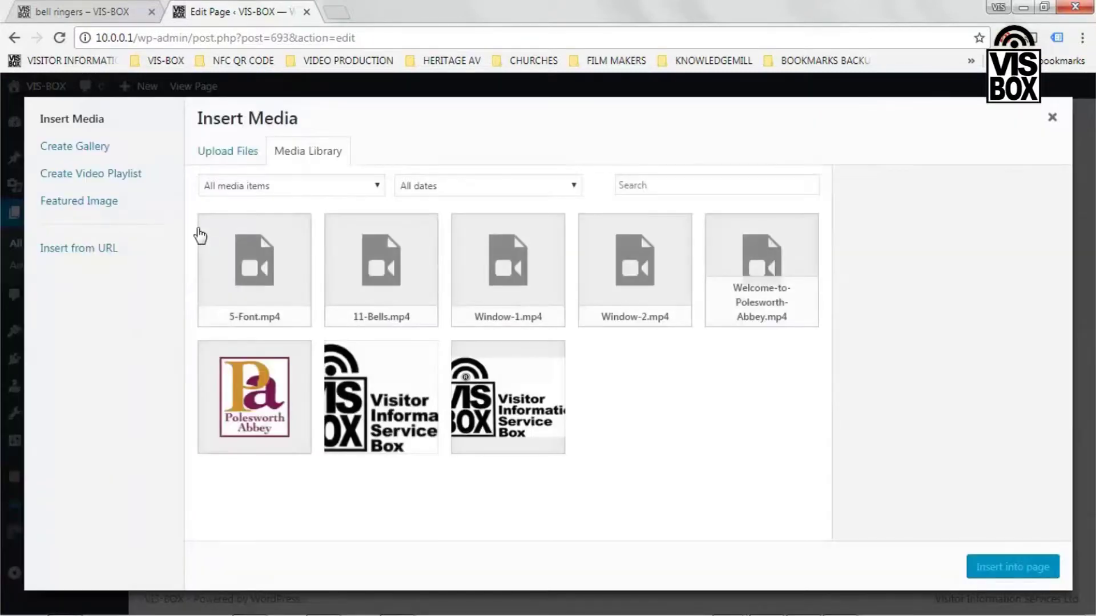
pyautogui.moveTo(142, 612)
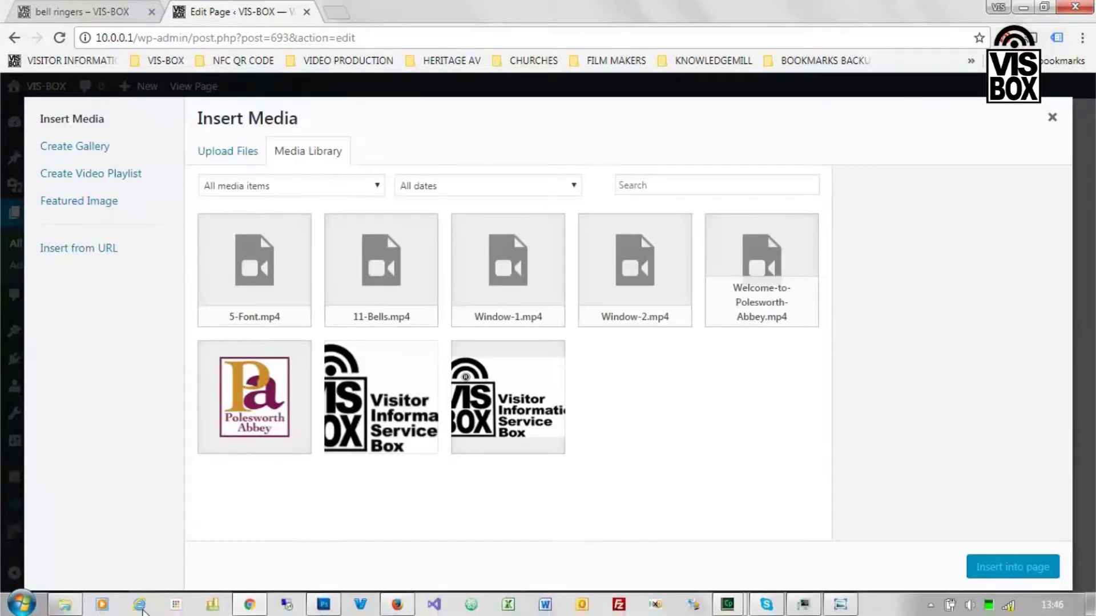
pyautogui.click(64, 606)
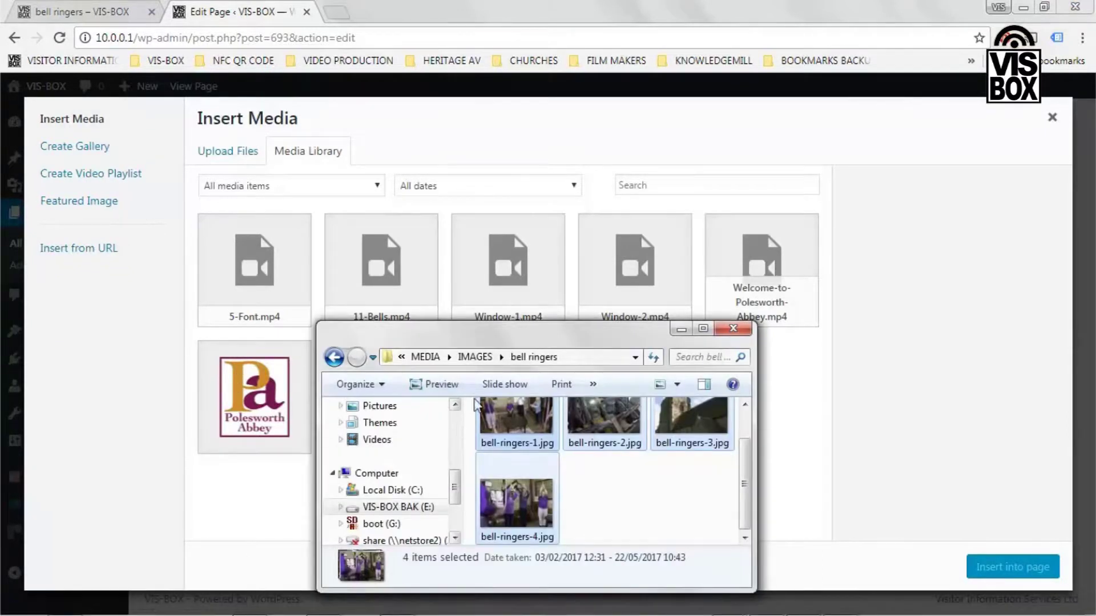
pyautogui.click(476, 358)
pyautogui.doubleClick(517, 431)
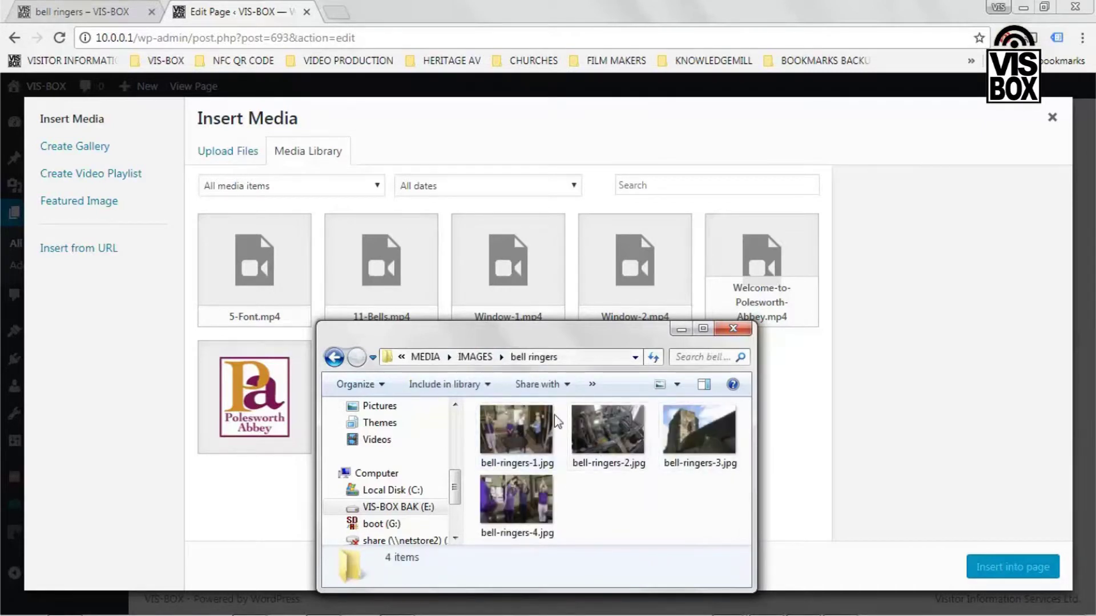
pyautogui.click(608, 430)
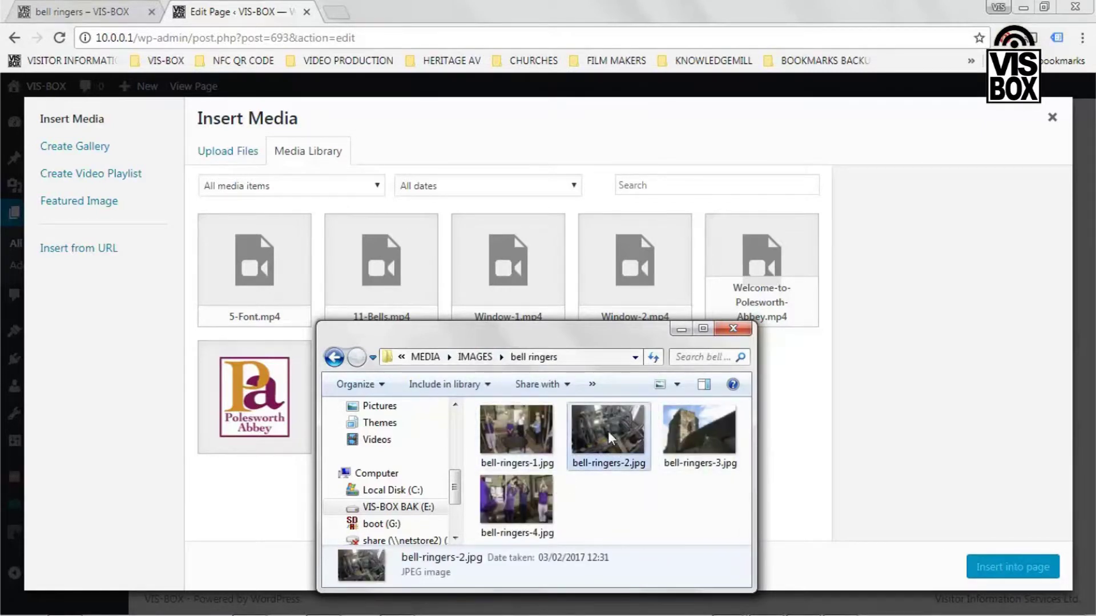
pyautogui.moveTo(608, 431); pyautogui.dragTo(804, 401)
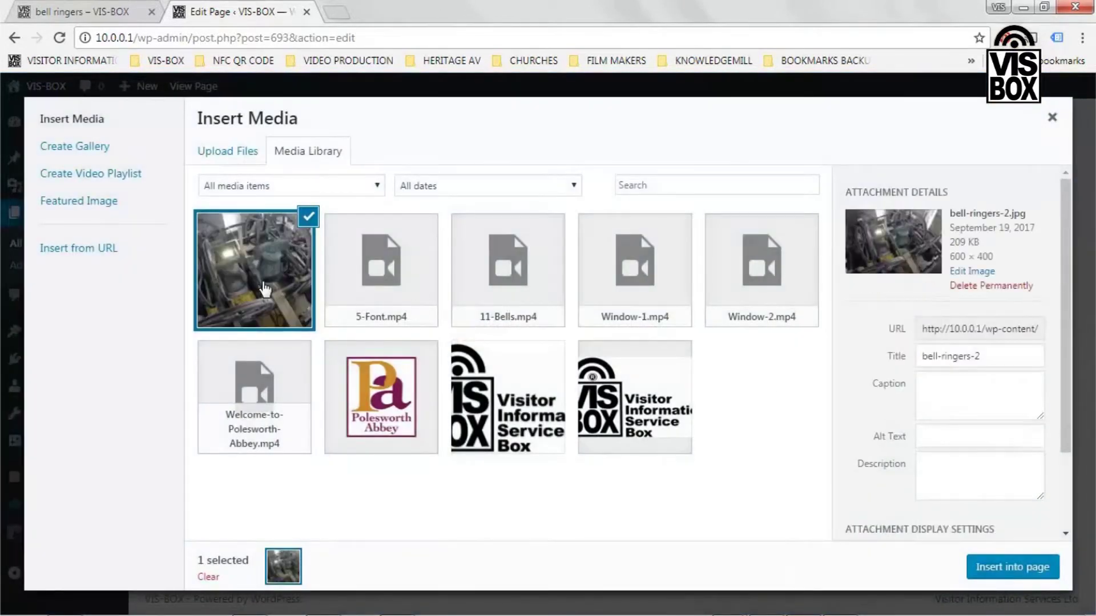
pyautogui.click(999, 571)
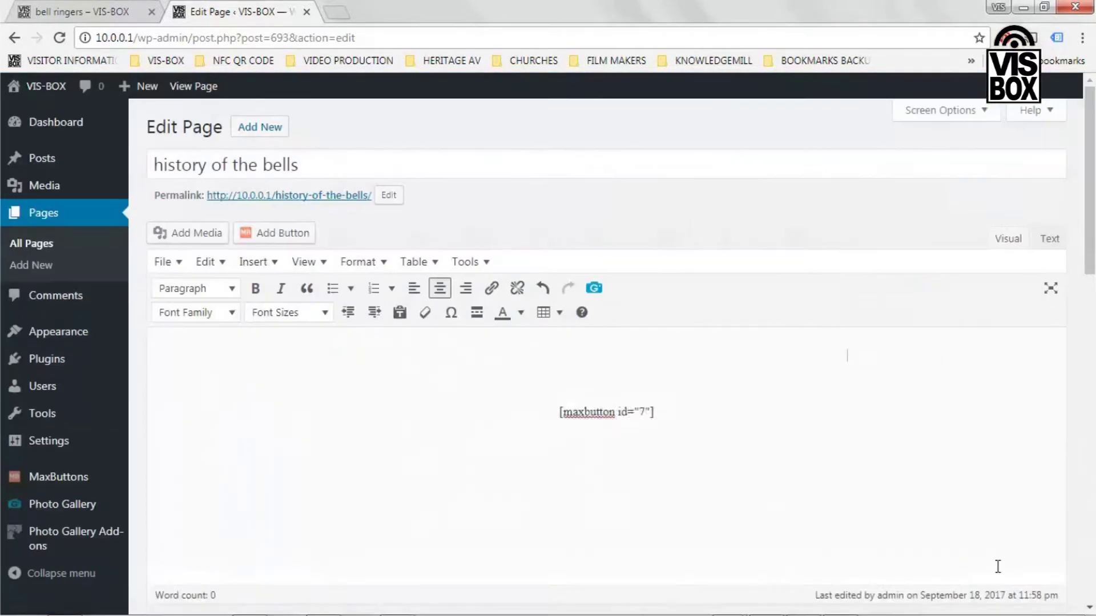
# Open history of the bells.txt from the TEXT folder under MEDIA and copy all of its text.
pyautogui.scroll(-2, 959, 479)
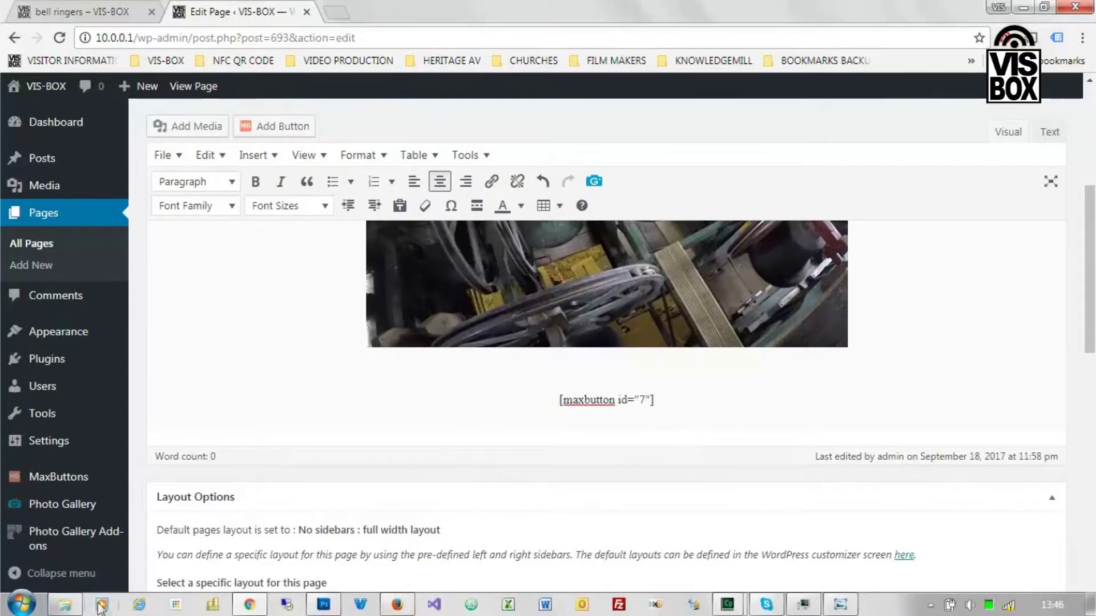
pyautogui.click(68, 606)
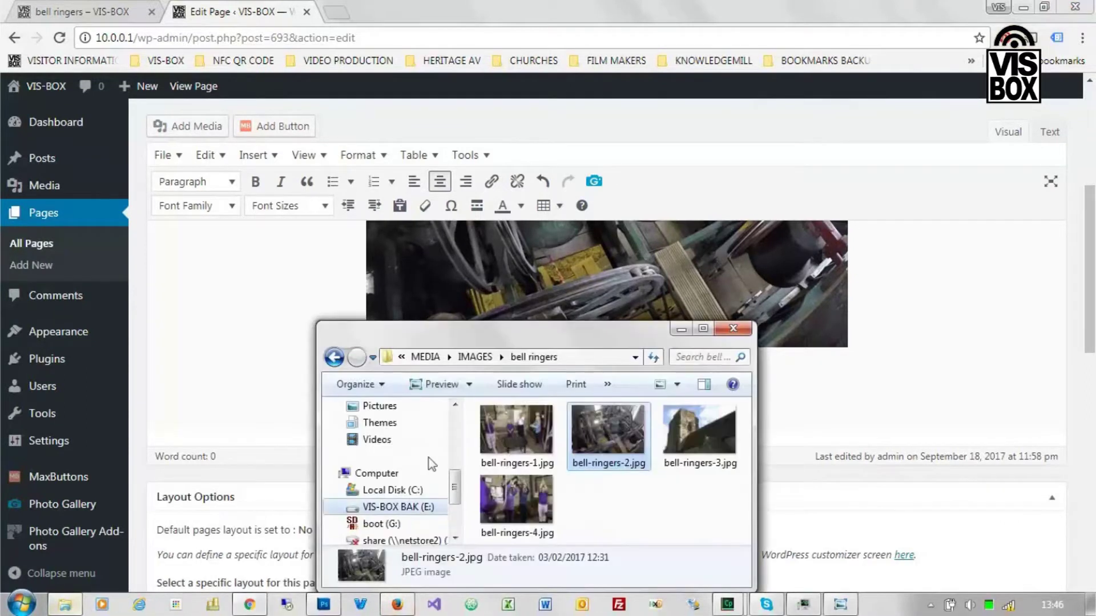
pyautogui.click(469, 357)
pyautogui.click(509, 357)
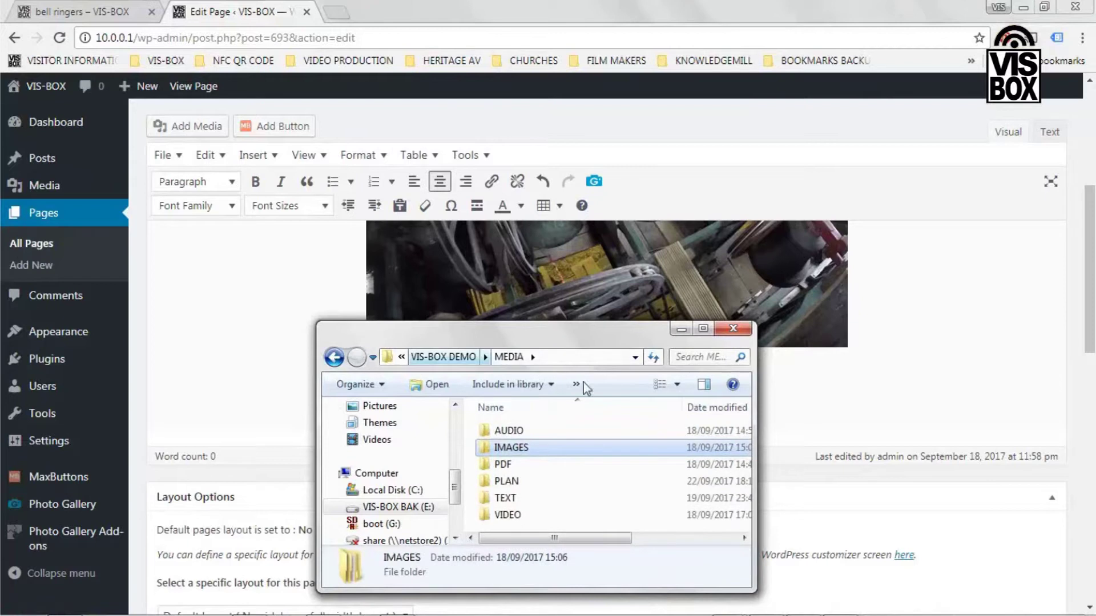
pyautogui.doubleClick(516, 497)
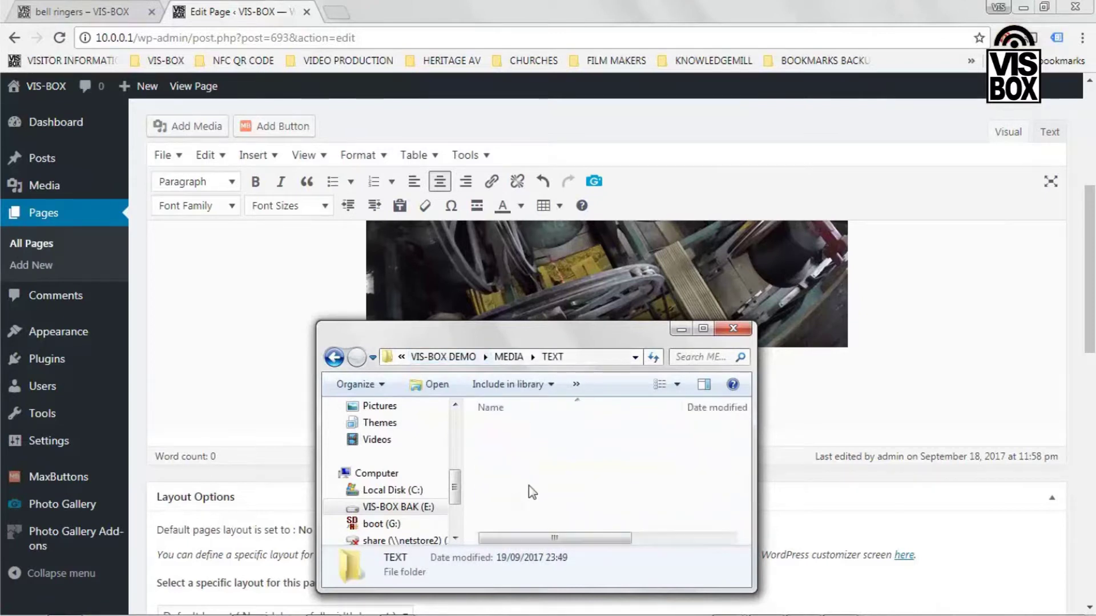
pyautogui.doubleClick(545, 448)
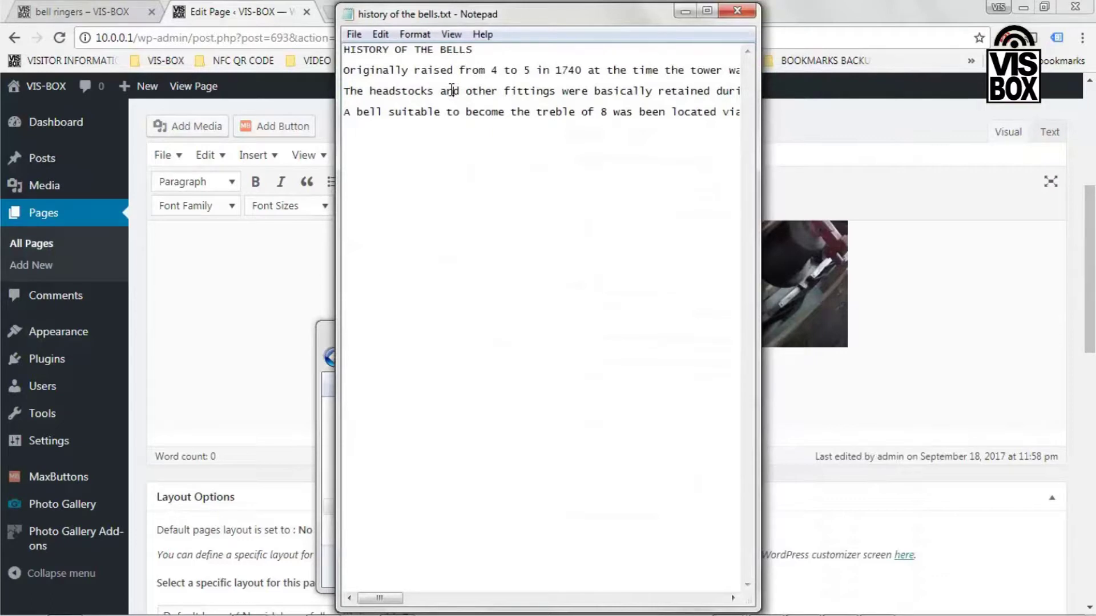
pyautogui.hotkey('ctrl', 'a')
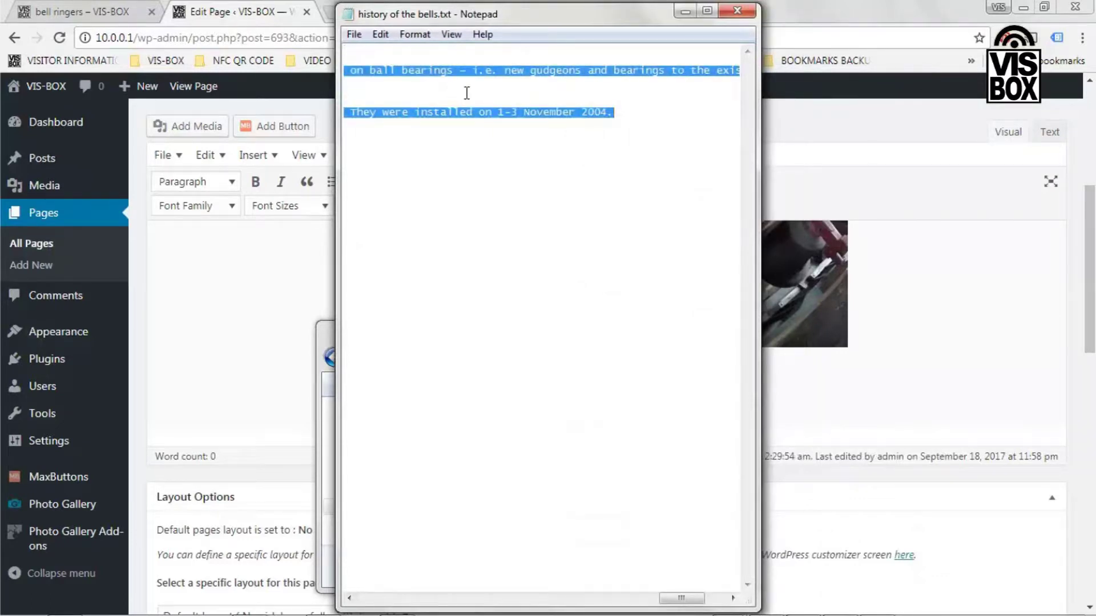
# Paste the HISTORY OF THE BELLS text between the image and the maxbutton shortcode and update the page.
pyautogui.click(954, 279)
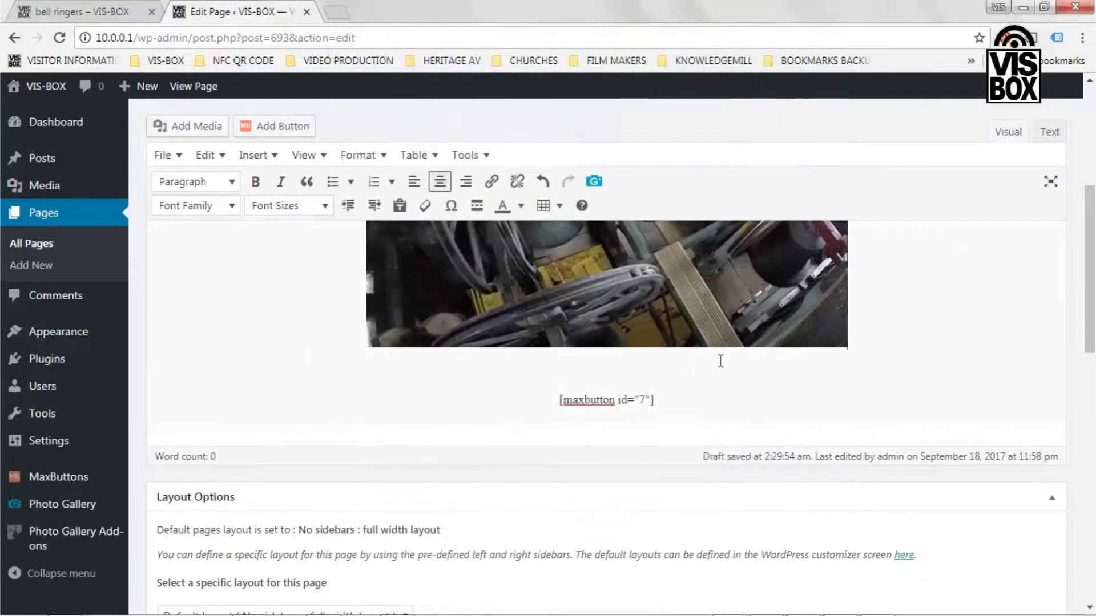
pyautogui.click(636, 359)
pyautogui.write('HISTORY OF THE BELLS Originally raised from 4 to 5 in 1740 at the time the tower was partially rebuilt, these bells were augmented further to 6 using the existing frame and a wooden extension for the treble by Taylors in 1896. The 5 old bells were turned and had their canons removed and were amongst the earliest bells tuned on the "Simpson" principle on Taylor’s new tuning machine. The same firm rehung the bells on ball bearings – i.e. new gudgeons and bearings to the existing iron stocks – in 1937. The headstocks and other fittings were basically retained during the 1982 restoration, when the bells were again rehung, this time in a new eight-bell frame by the Polesworth and Tamworth ringers using parts supplied by Eayre & Smith, with the exception that the gudgeons and bearings were replaced. A bell suitable to become the treble of 8 was been located via the Keltek Trust. This bell was originally the 3rd from the recently replaced ring at Kidderminster. It has the inscription ‘Augmentation from eight to twelve bells’. A new bell was been cast to become the second of the eight on 30th September 2004. It has the inscription: ‘Ring out to the Glory of God. Come and Worship the Lord’ They were installed on 1-3 November 2004.')
pyautogui.scroll(-10, 799, 400)
pyautogui.click(1033, 532)
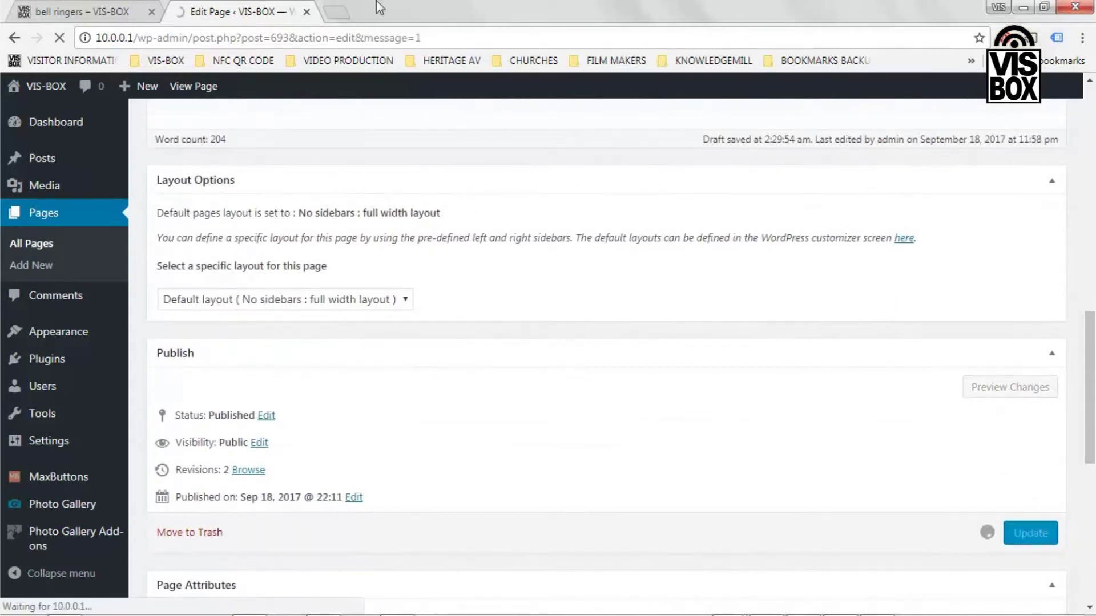
# Go from the bell ringers page through church bells to the history of the bells page on the site to check it.
pyautogui.click(83, 15)
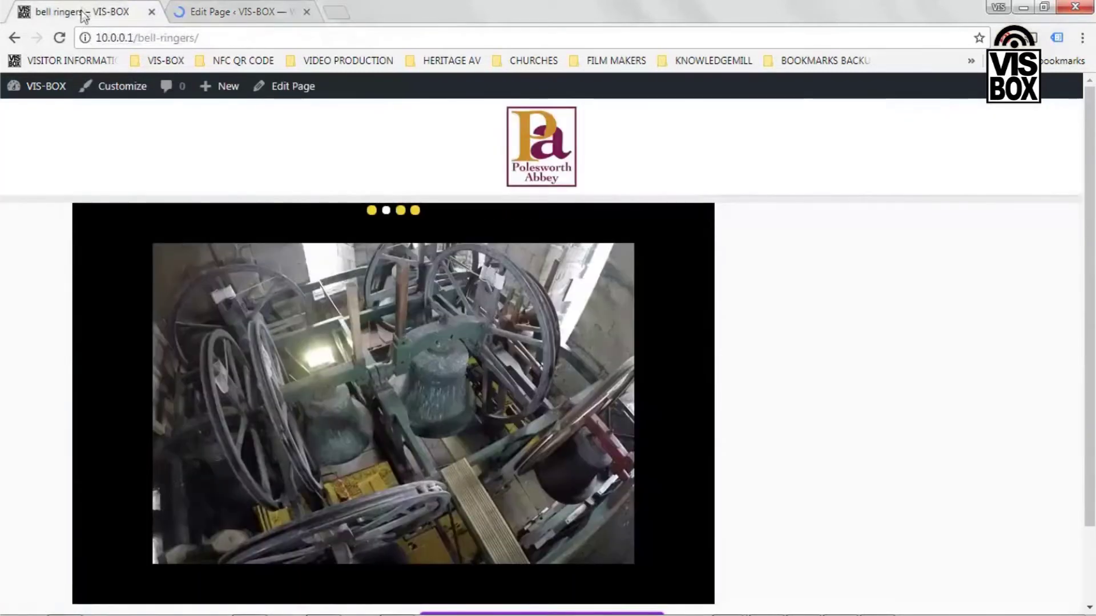
pyautogui.scroll(-3, 506, 543)
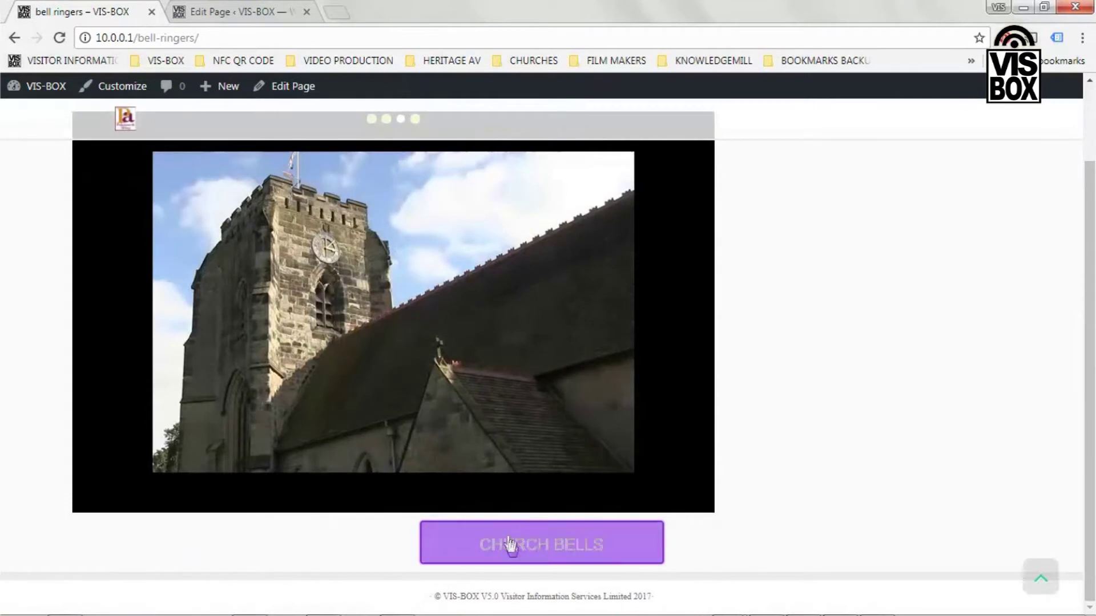
pyautogui.click(517, 543)
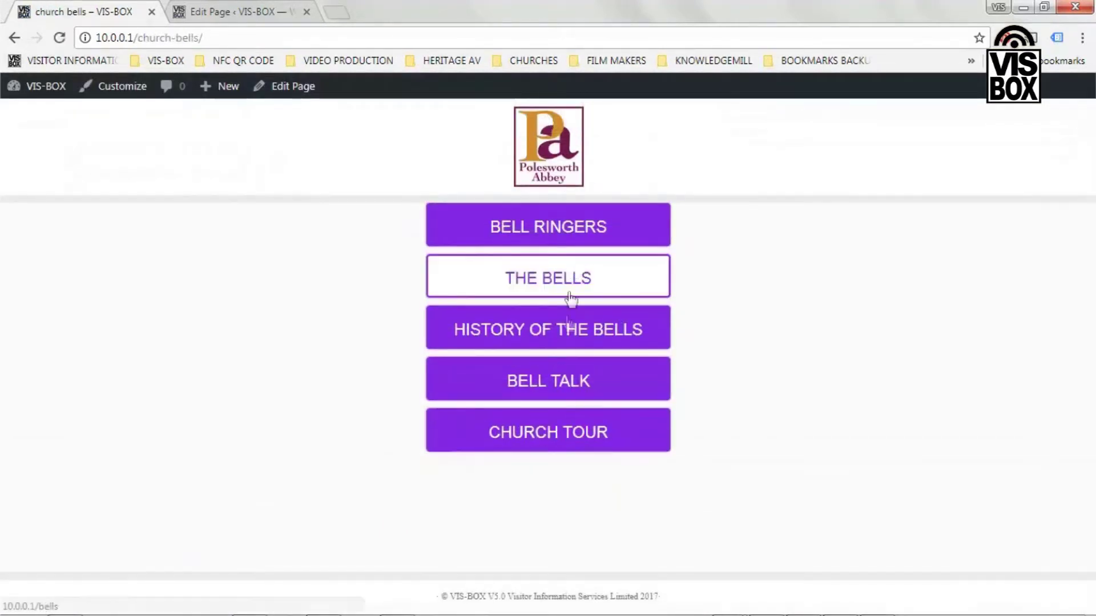
pyautogui.click(567, 330)
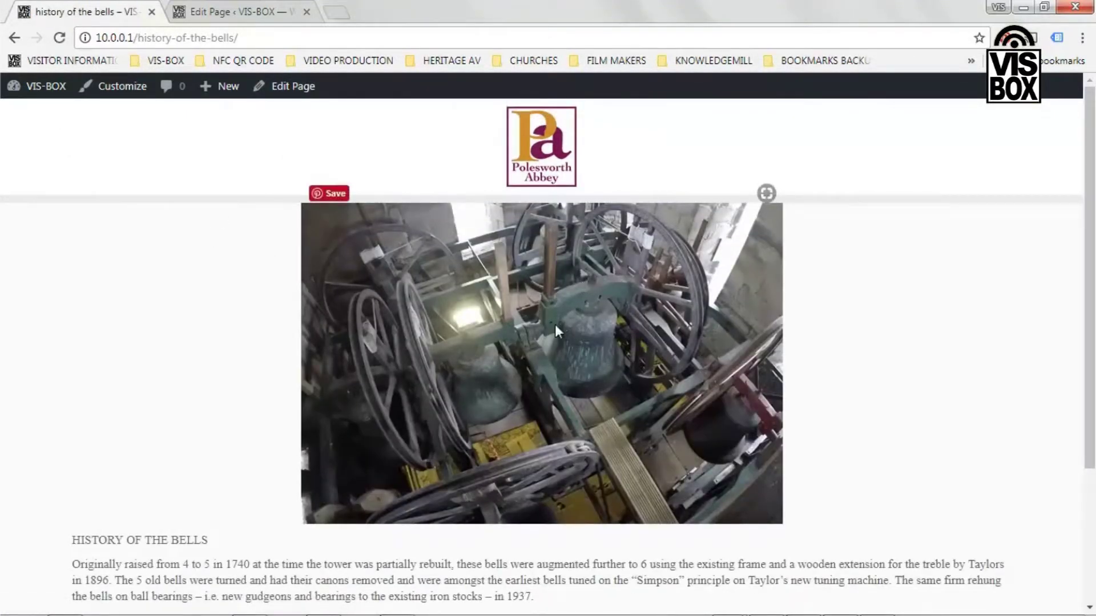
# Set the HISTORY OF THE BELLS heading and all paragraphs below it to the Arial font on the edit page.
pyautogui.hotkey('ctrl', 'Tab')
pyautogui.moveTo(162, 242); pyautogui.dragTo(532, 415)
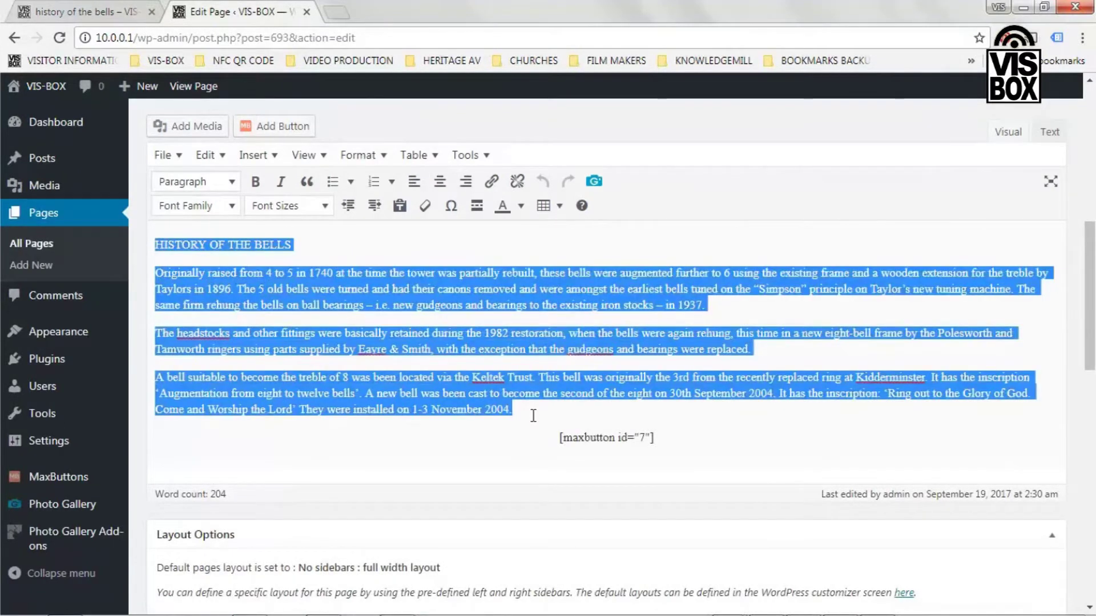
pyautogui.click(232, 207)
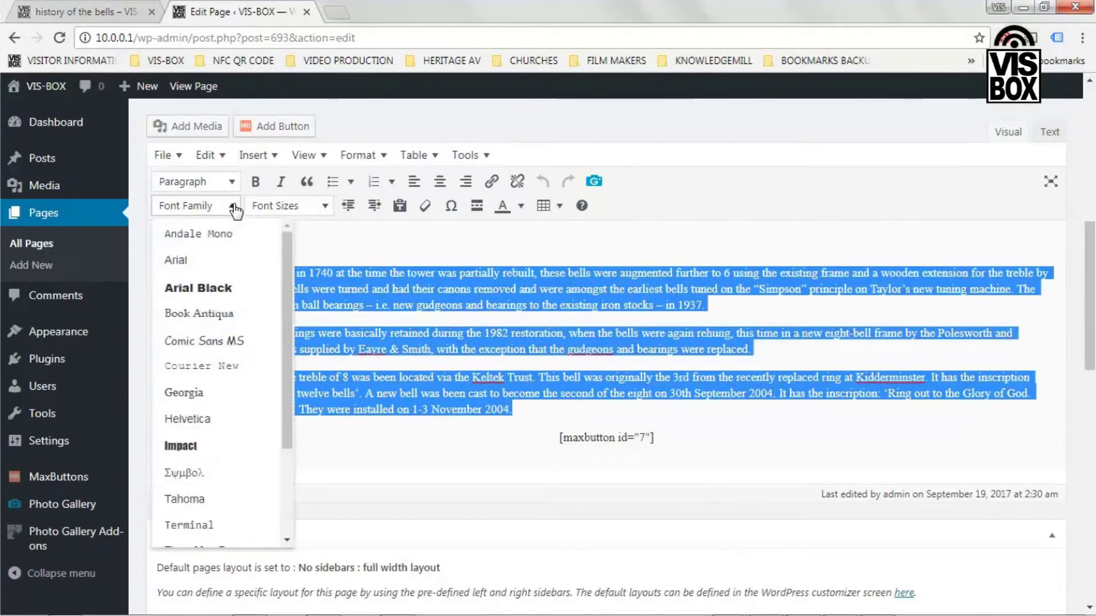
pyautogui.click(184, 261)
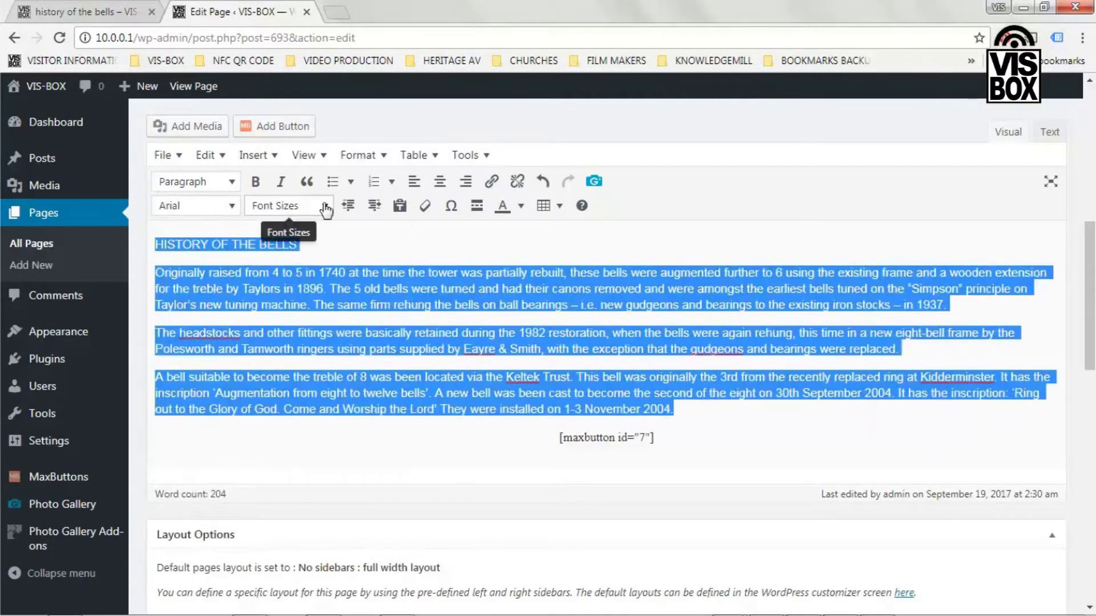
# Make only the HISTORY OF THE BELLS heading line bold.
pyautogui.moveTo(305, 246); pyautogui.dragTo(152, 245)
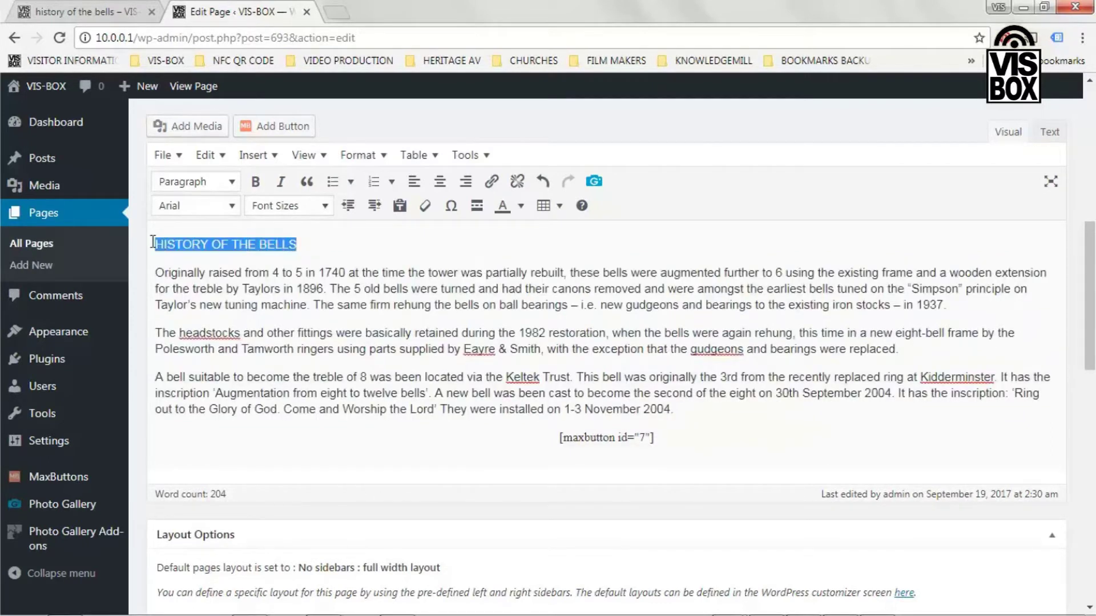
pyautogui.click(256, 183)
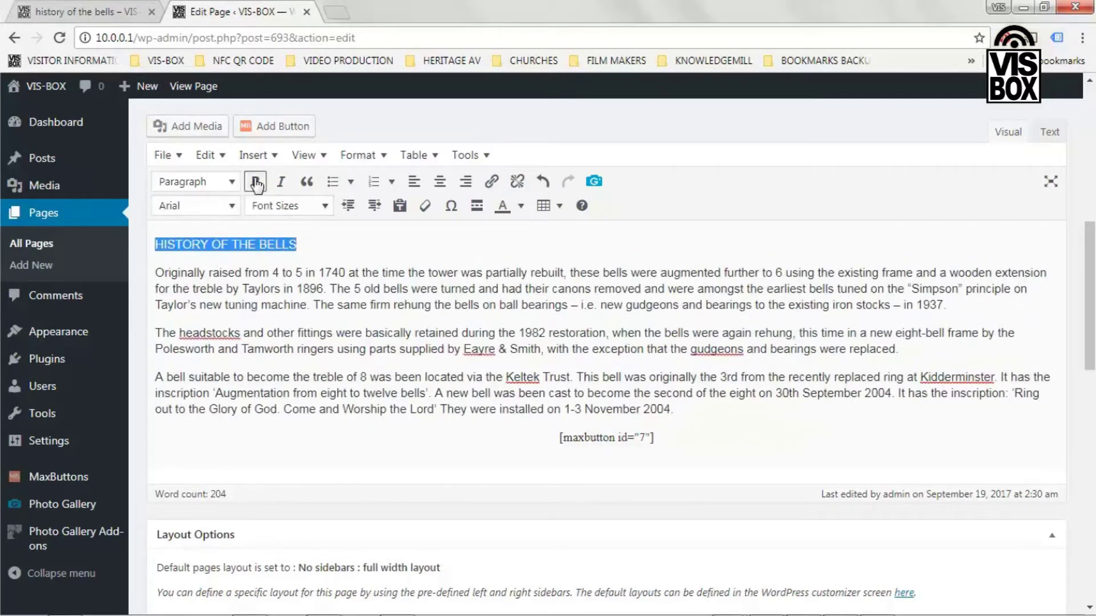
pyautogui.click(350, 249)
# Check the bell image in the editor, update the page and reload the history of the bells page on the site.
pyautogui.scroll(2, 629, 274)
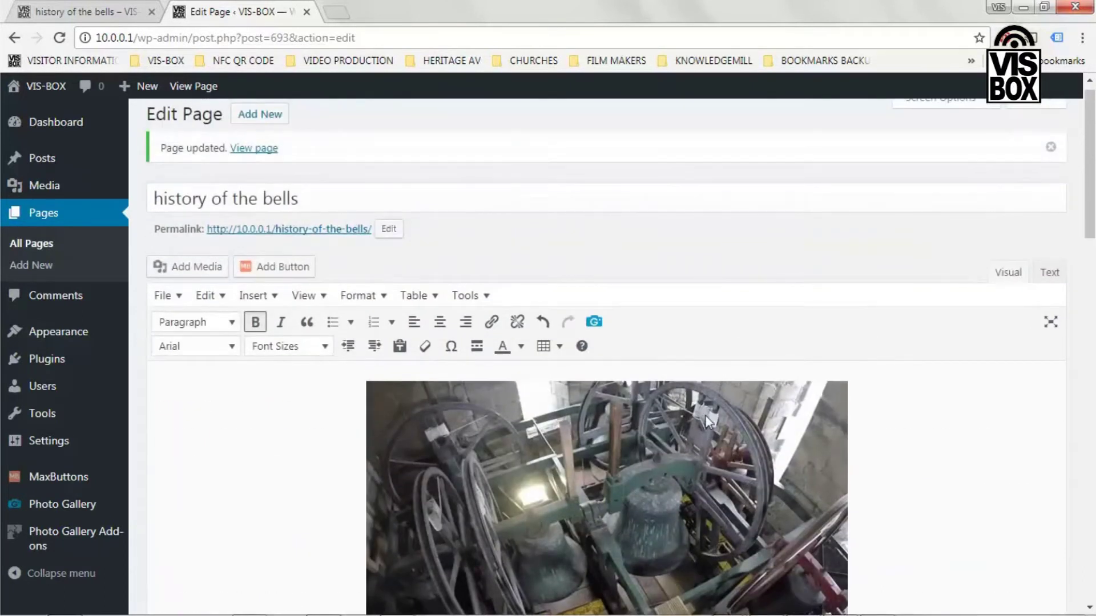
pyautogui.click(704, 416)
pyautogui.scroll(-2, 704, 415)
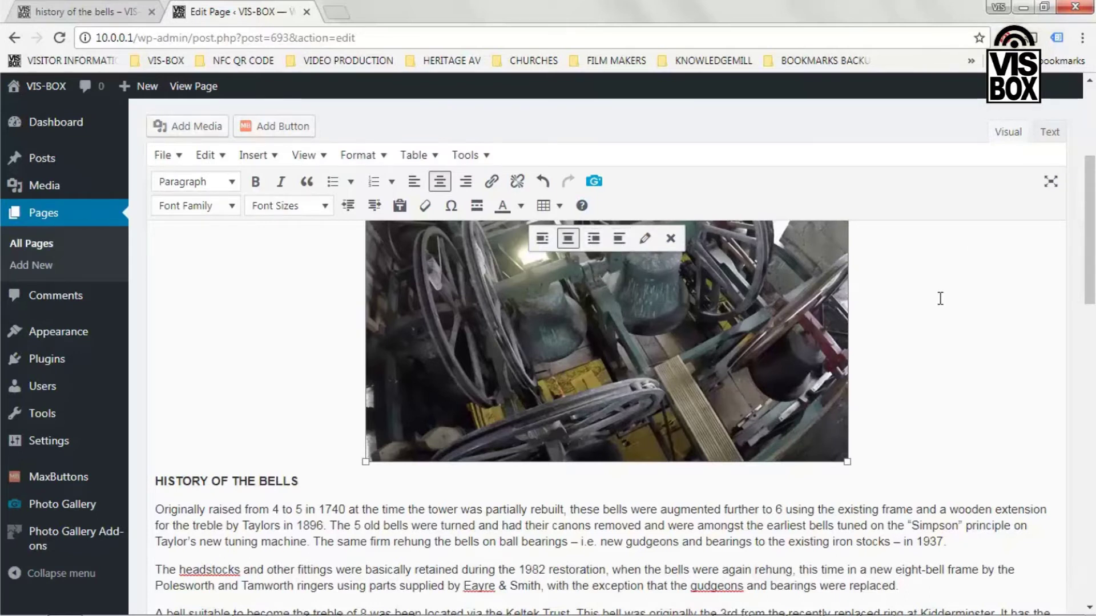
pyautogui.scroll(-5, 940, 298)
pyautogui.click(85, 11)
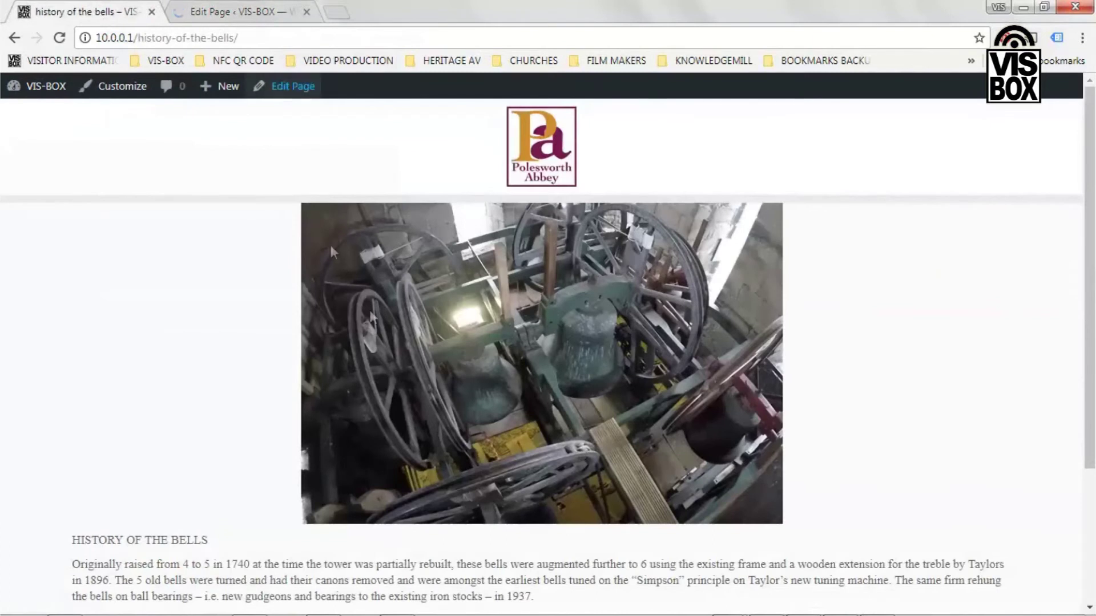
pyautogui.click(60, 37)
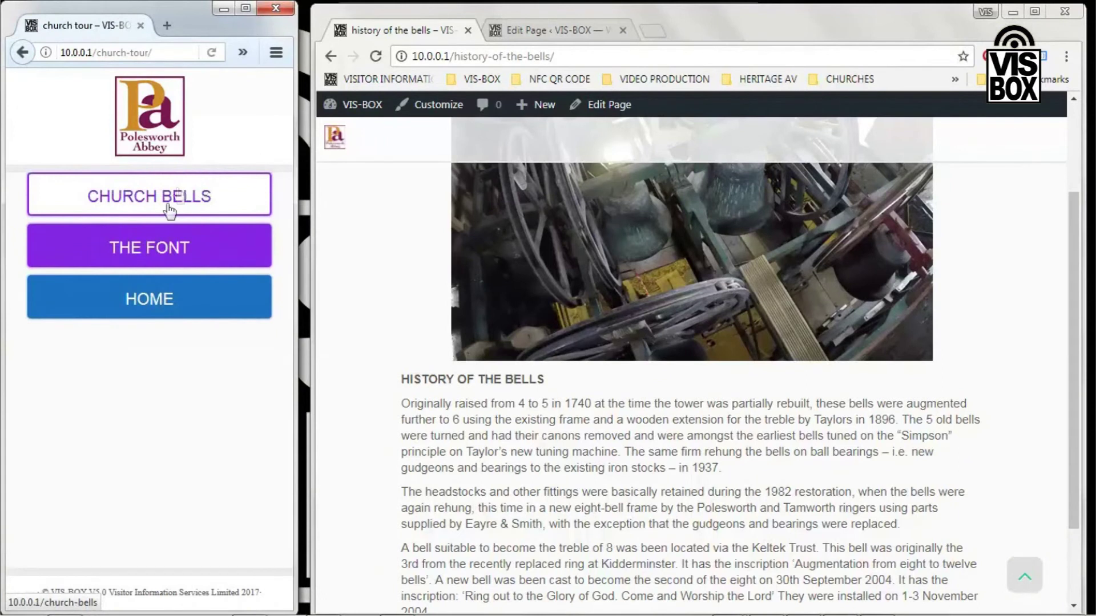
# Go to church bells from the church tour page in the narrow browser window.
pyautogui.click(150, 200)
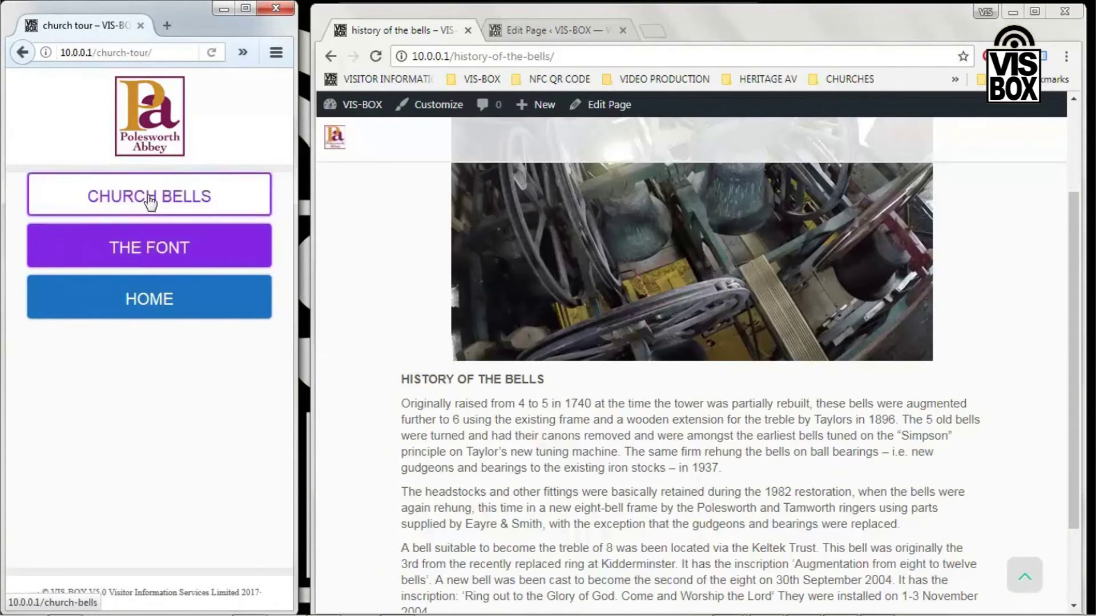